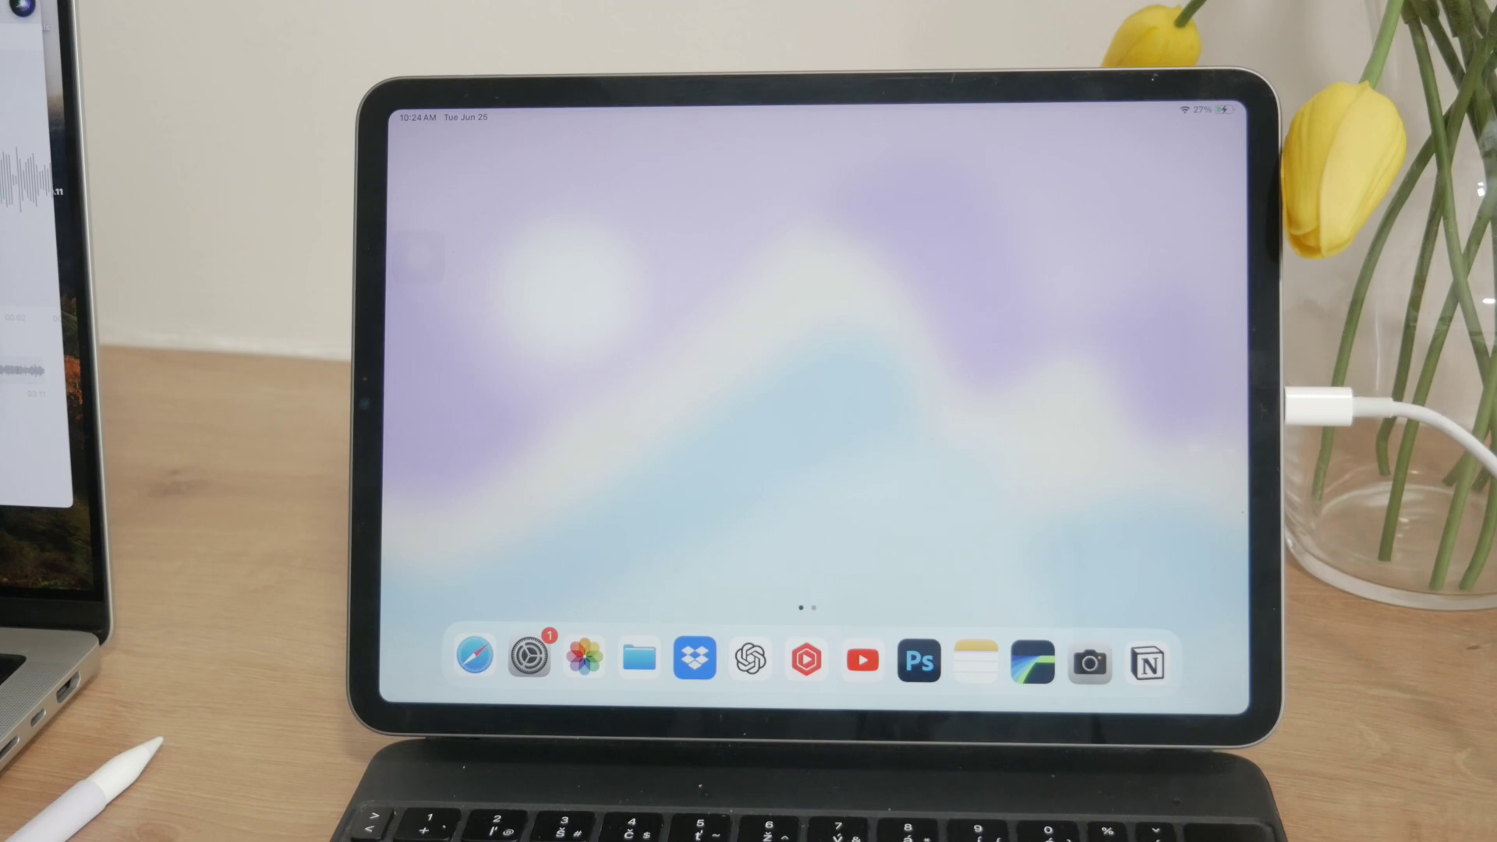
# - Swipe left to the second Home Screen page with Photo, Toggl Track, TradingView and Behance
pyautogui.moveTo(585, 484); pyautogui.dragTo(398, 351)
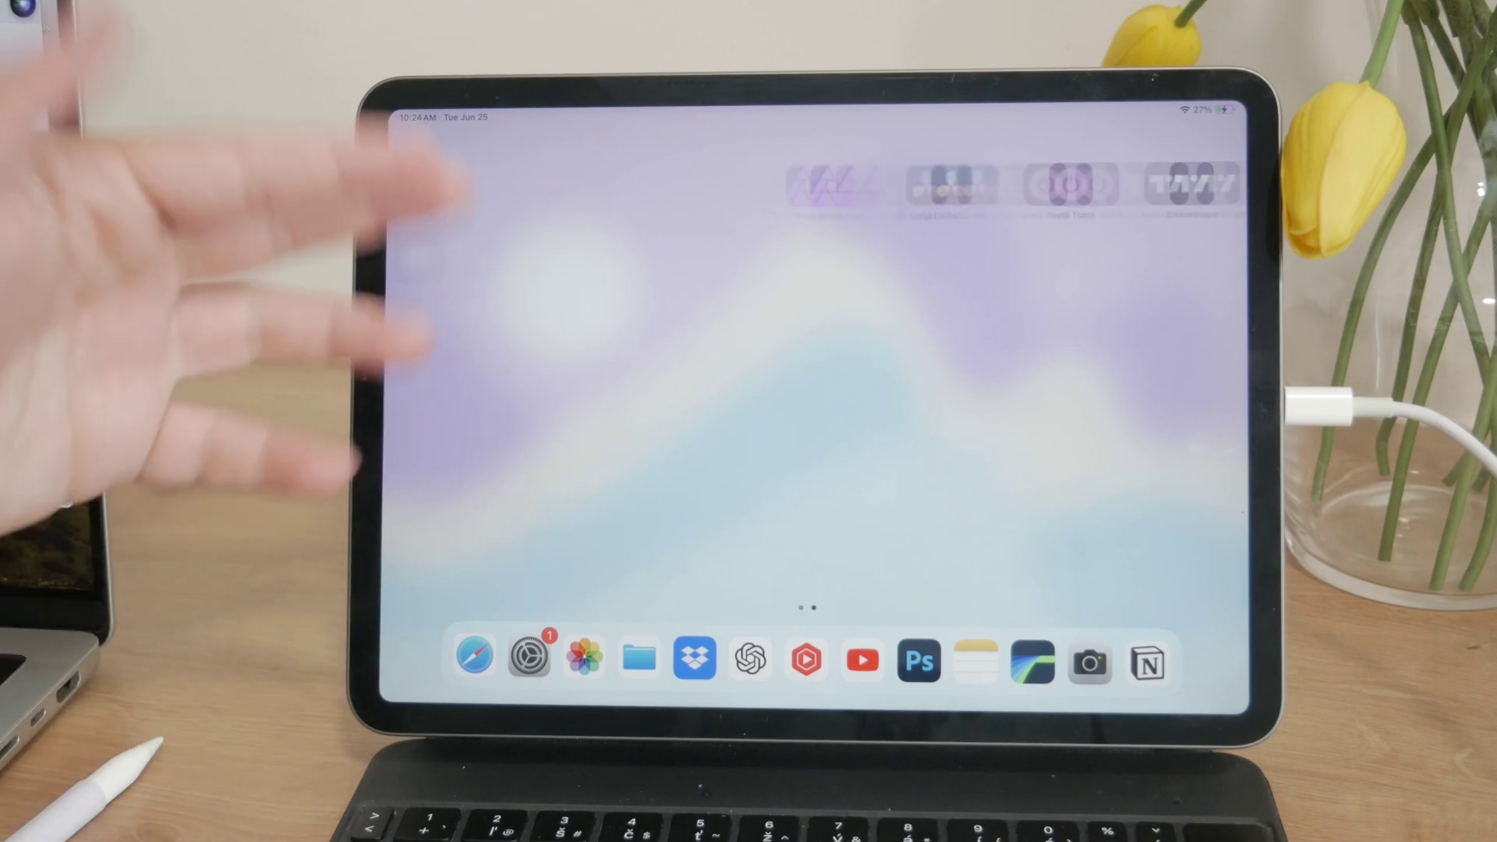
pyautogui.moveTo(703, 539); pyautogui.dragTo(492, 538)
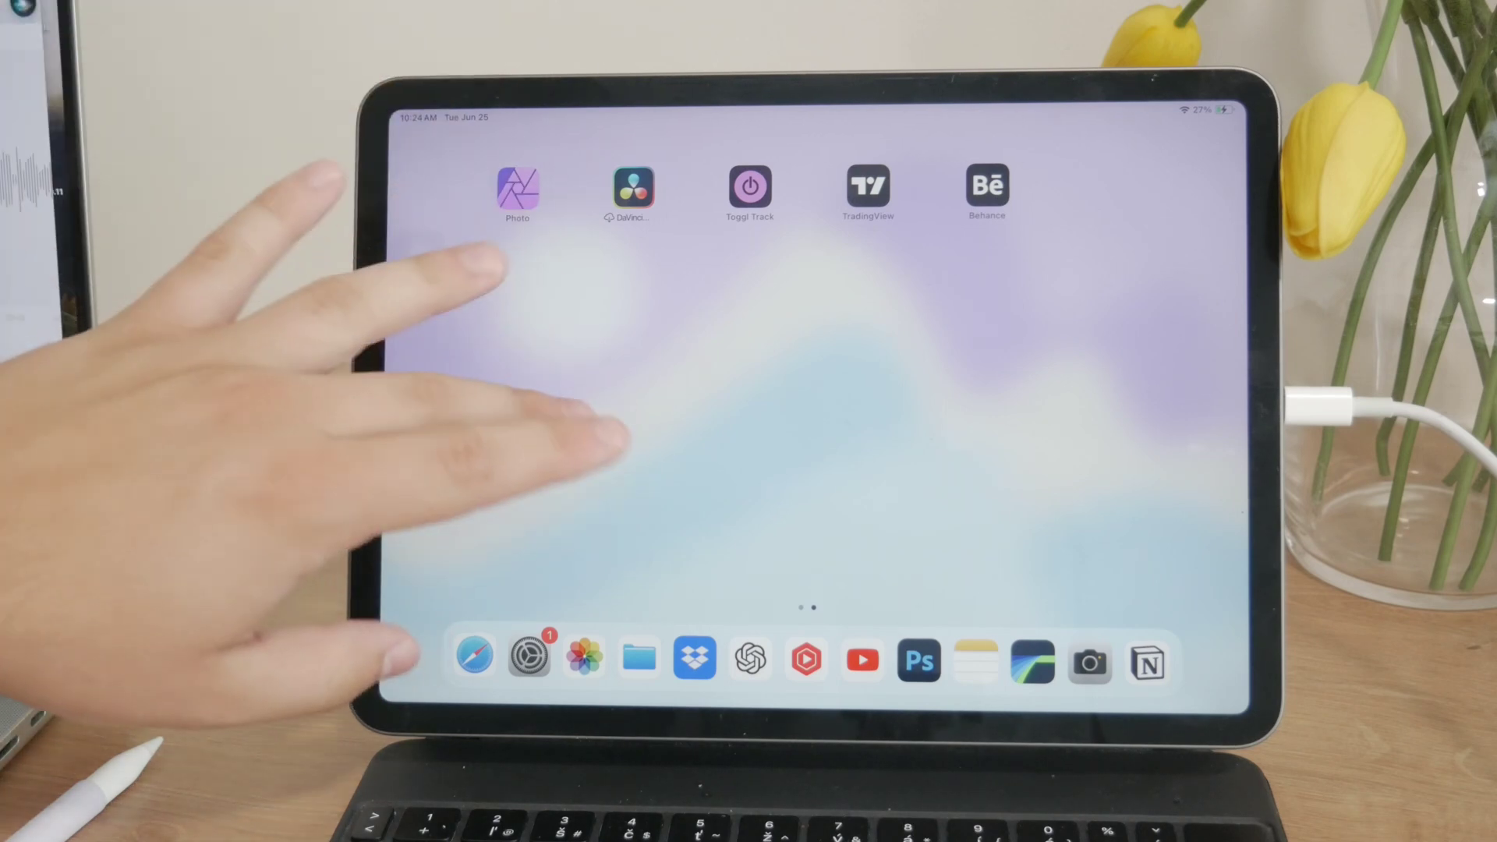
# - Search the App Store for 'apple store', open the Apple Store app, then go home
pyautogui.moveTo(609, 439); pyautogui.dragTo(235, 438)
pyautogui.click(596, 408)
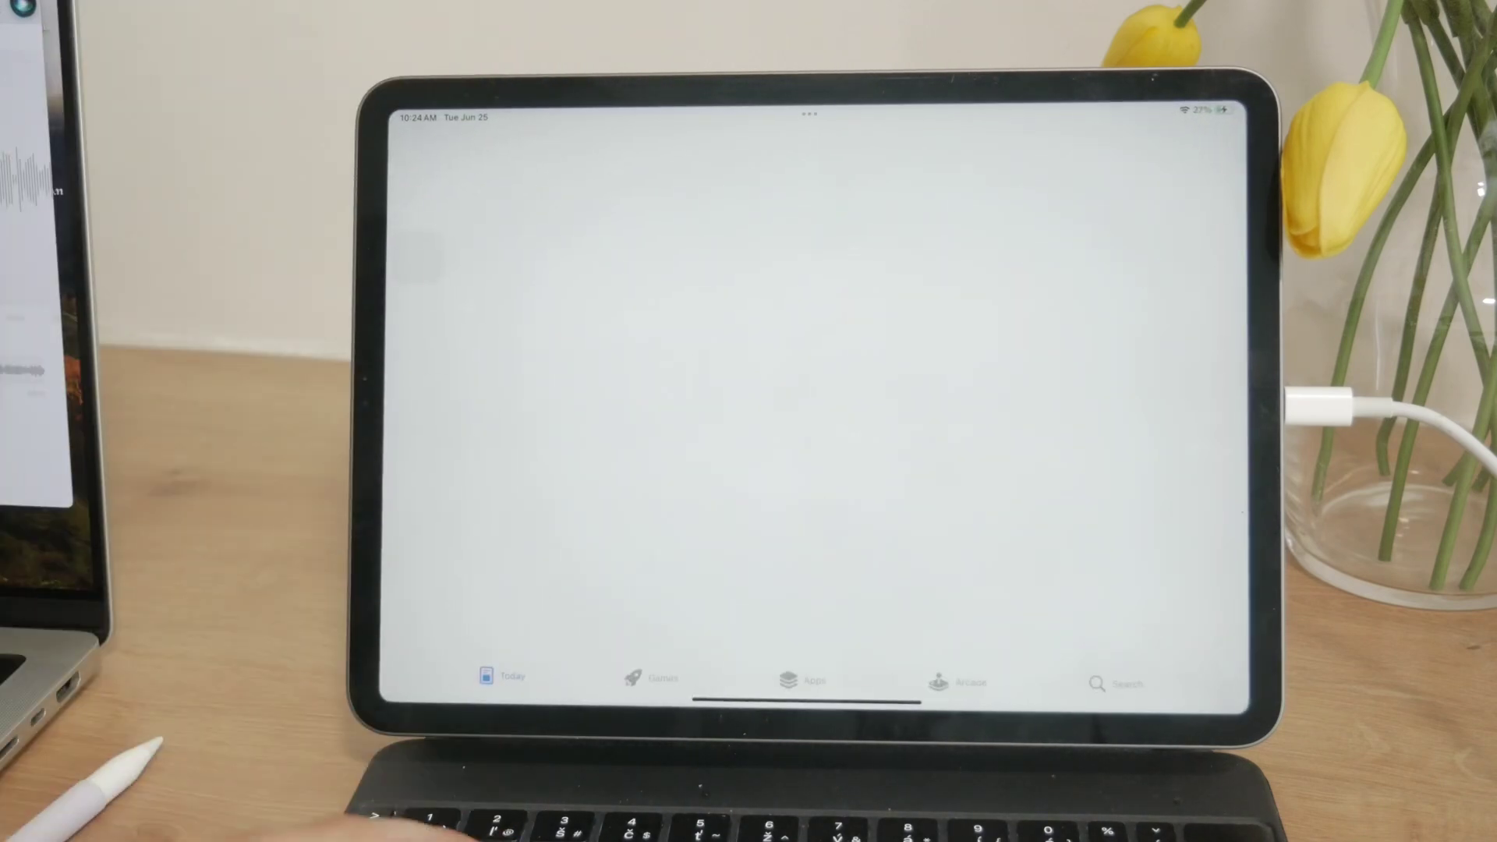
pyautogui.click(1138, 698)
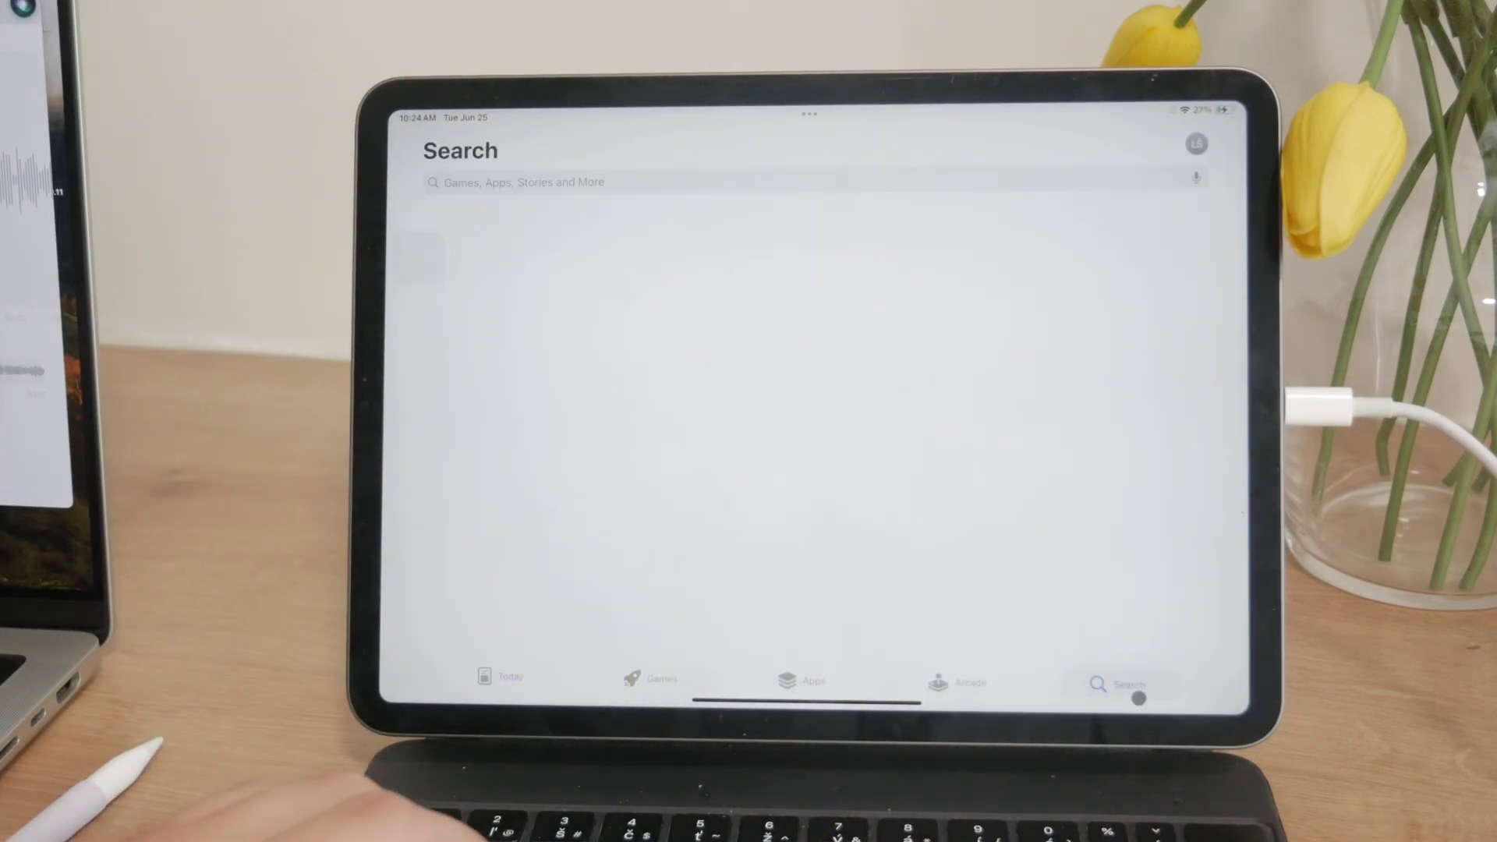
pyautogui.click(830, 179)
pyautogui.write('apple')
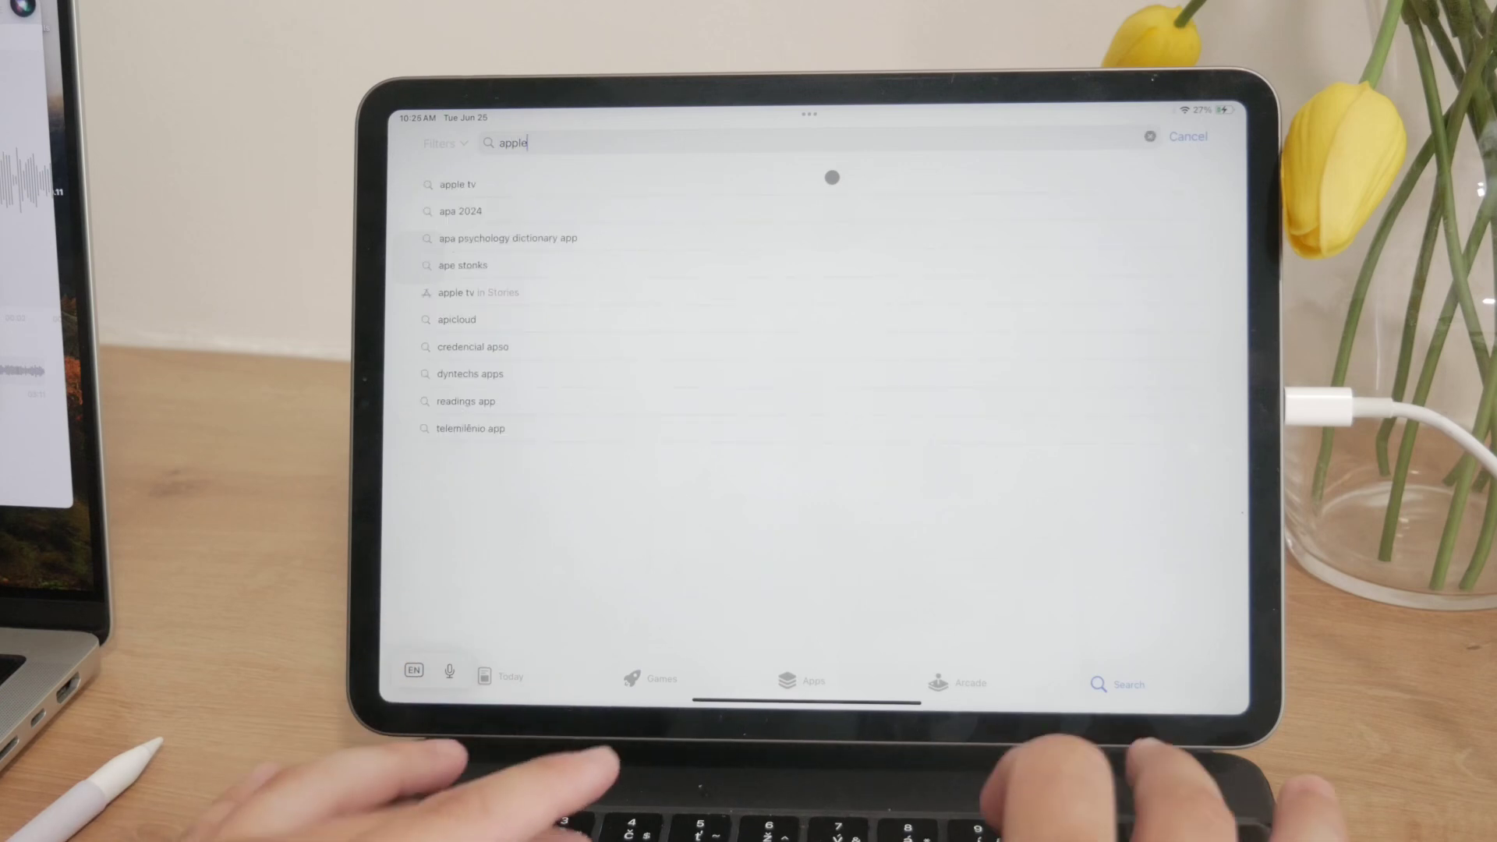
pyautogui.write(' store')
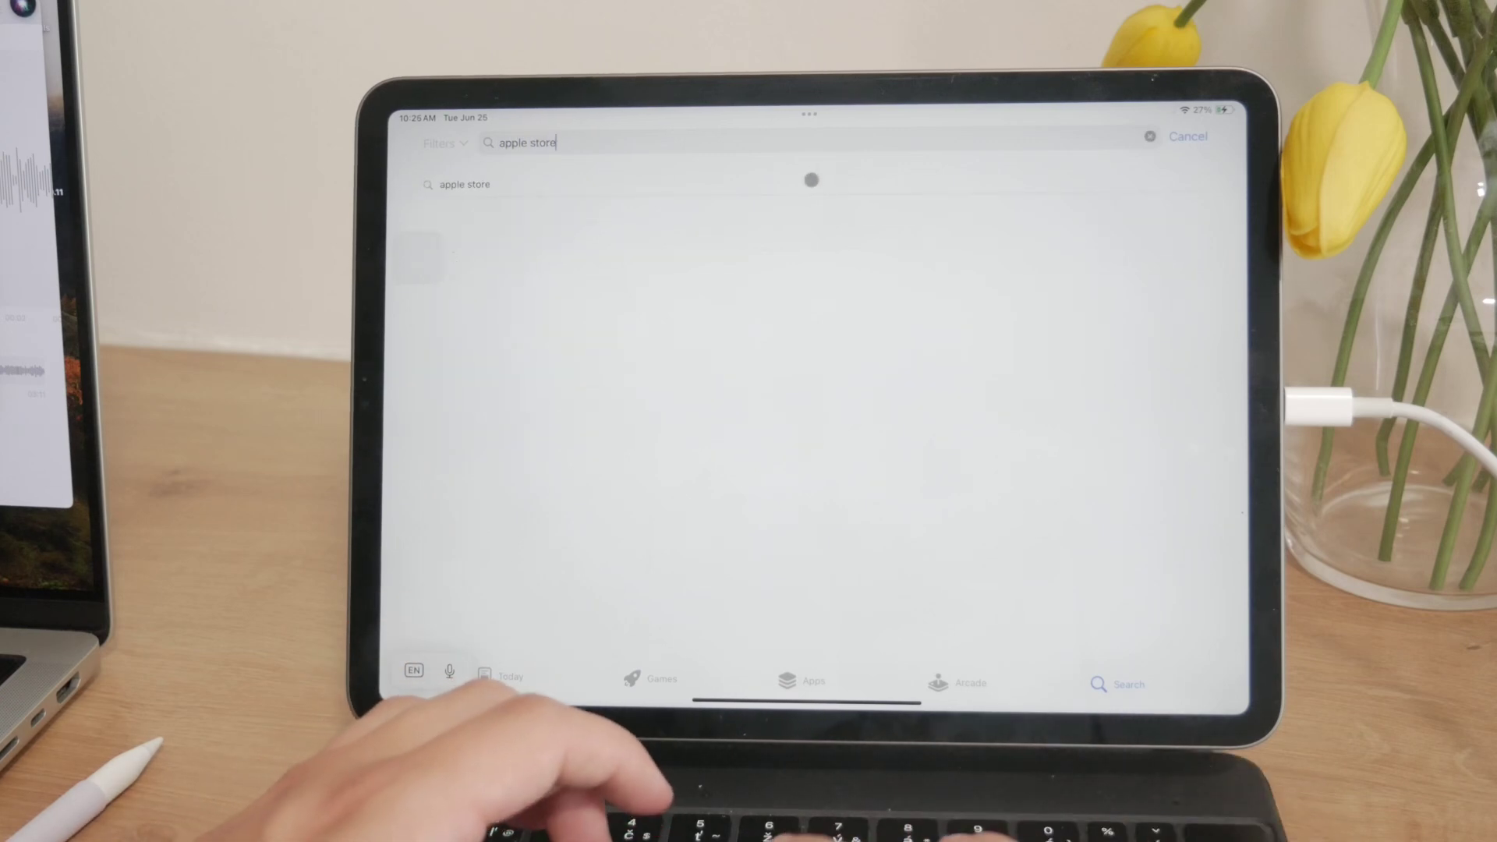
pyautogui.press('Return')
pyautogui.click(468, 200)
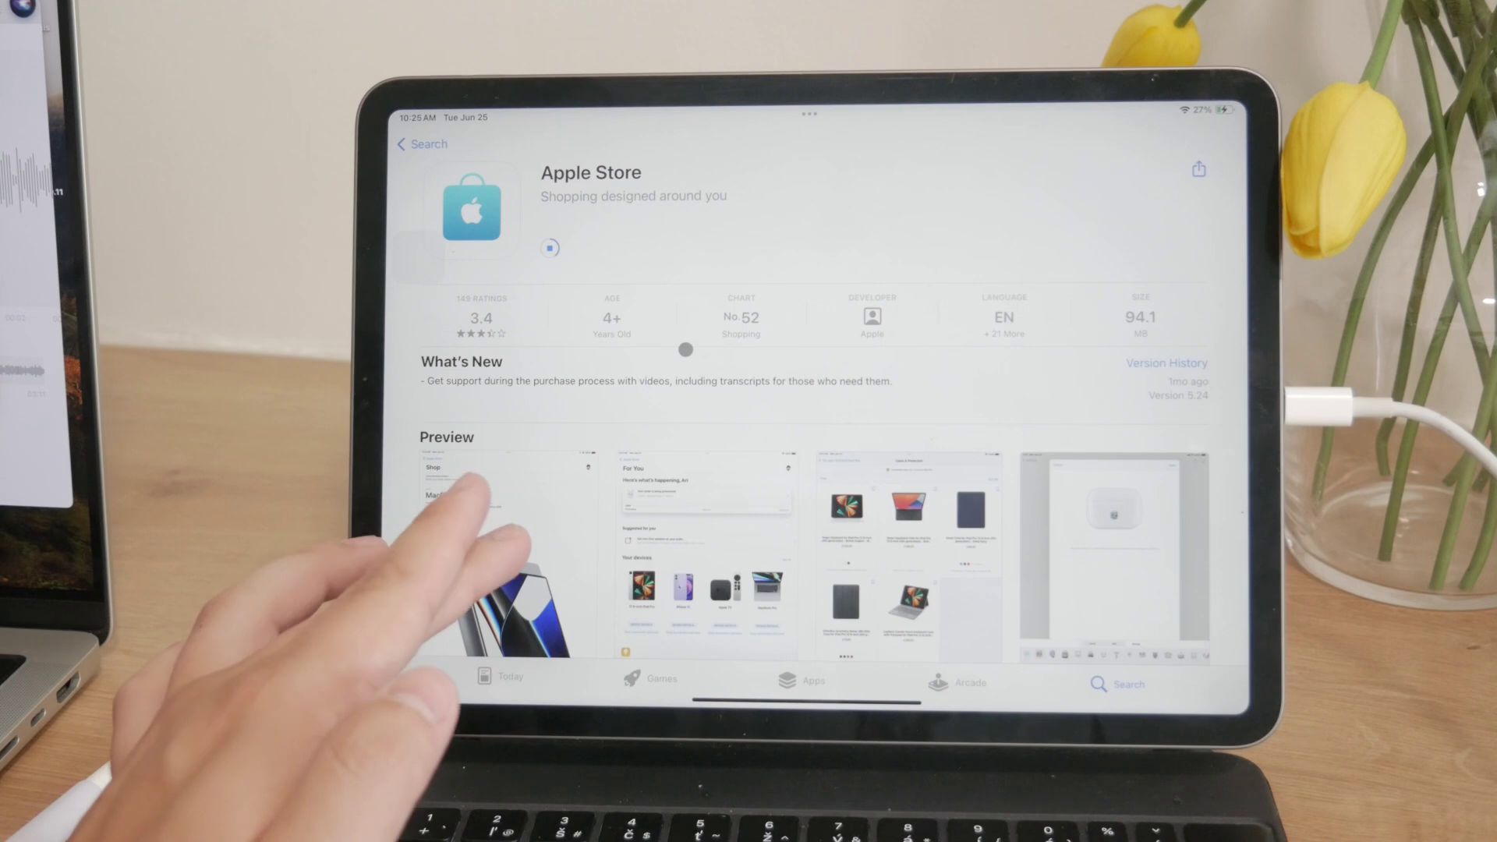
pyautogui.scroll(-5, 685, 349)
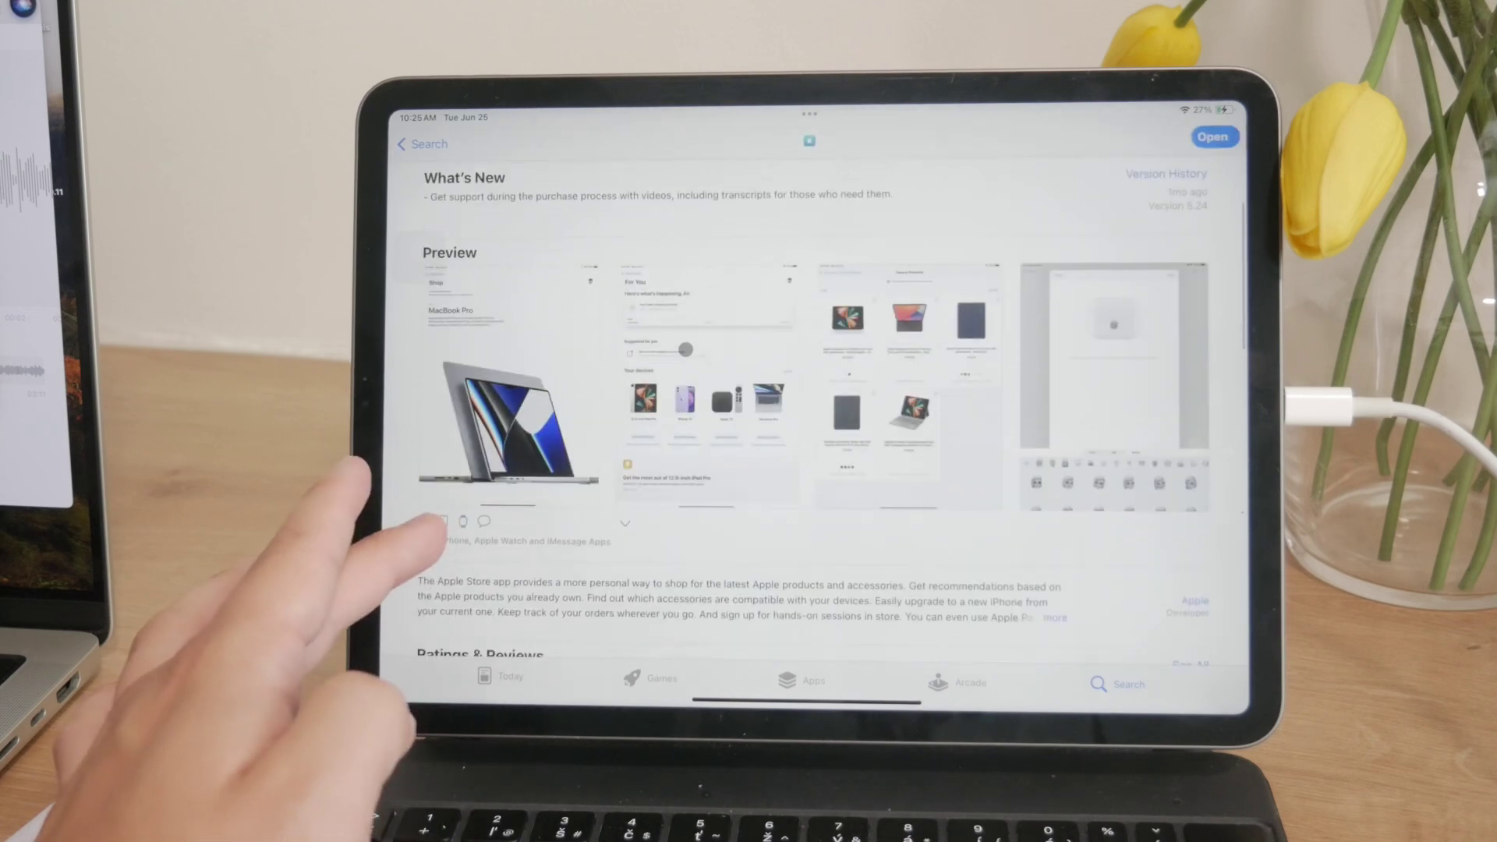
pyautogui.scroll(5, 686, 349)
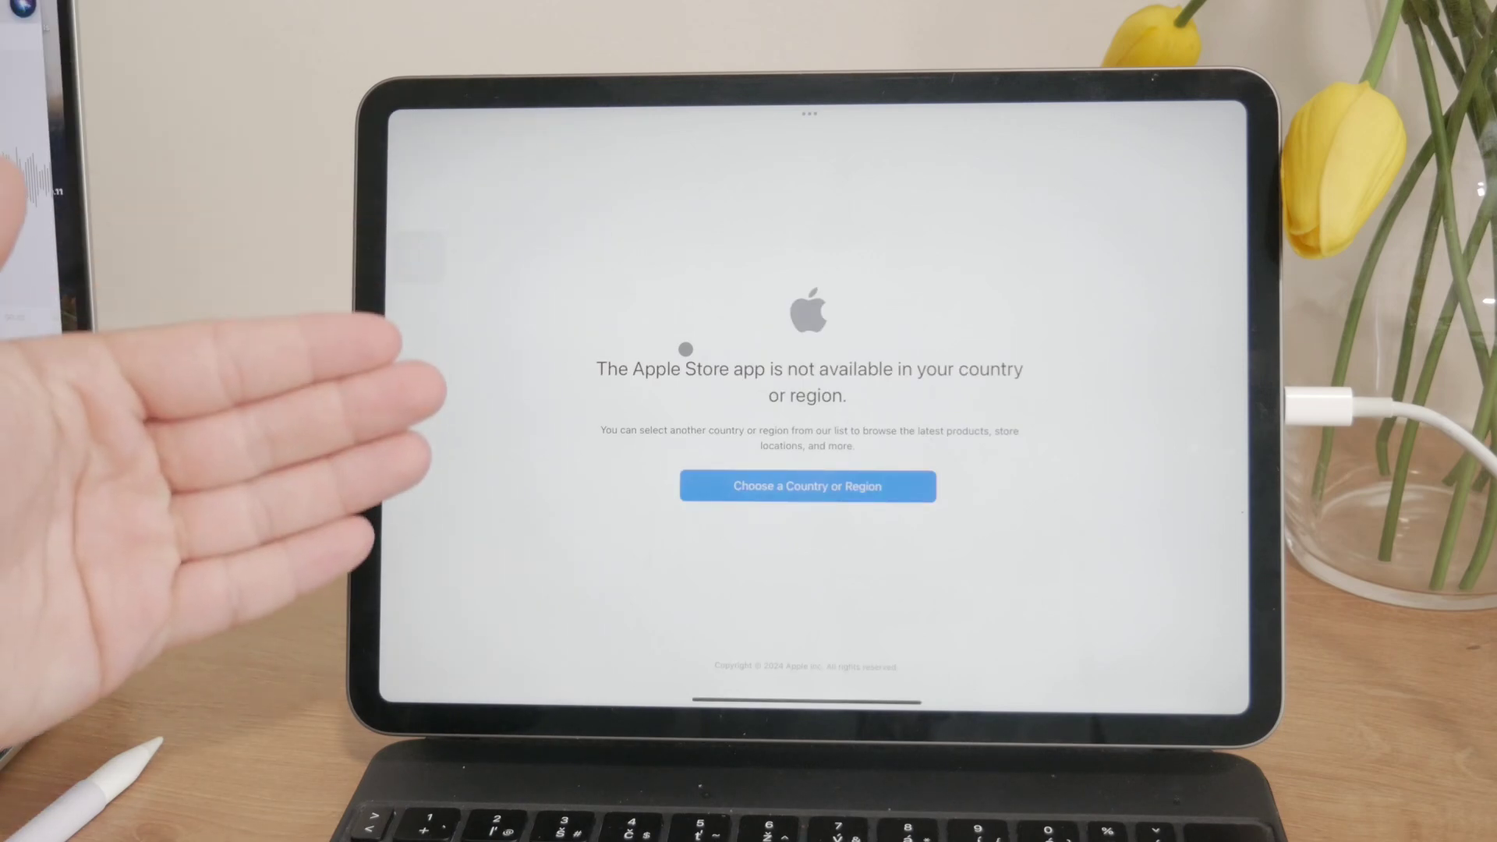
pyautogui.press('super+h')
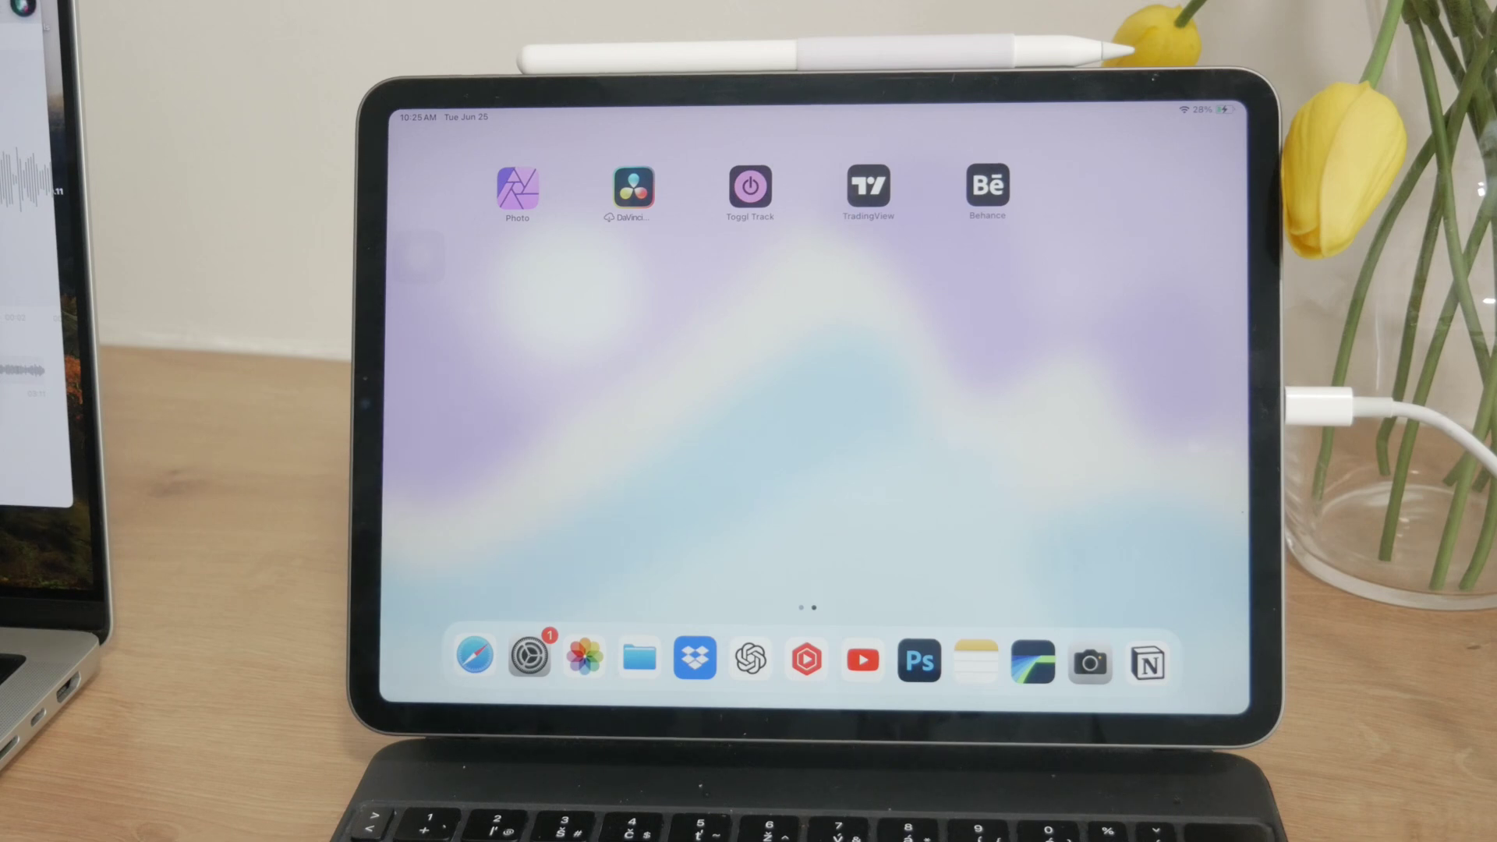
# - In Settings > Accessibility > Display & Text Size, turn Smart Invert on, then off
pyautogui.click(530, 658)
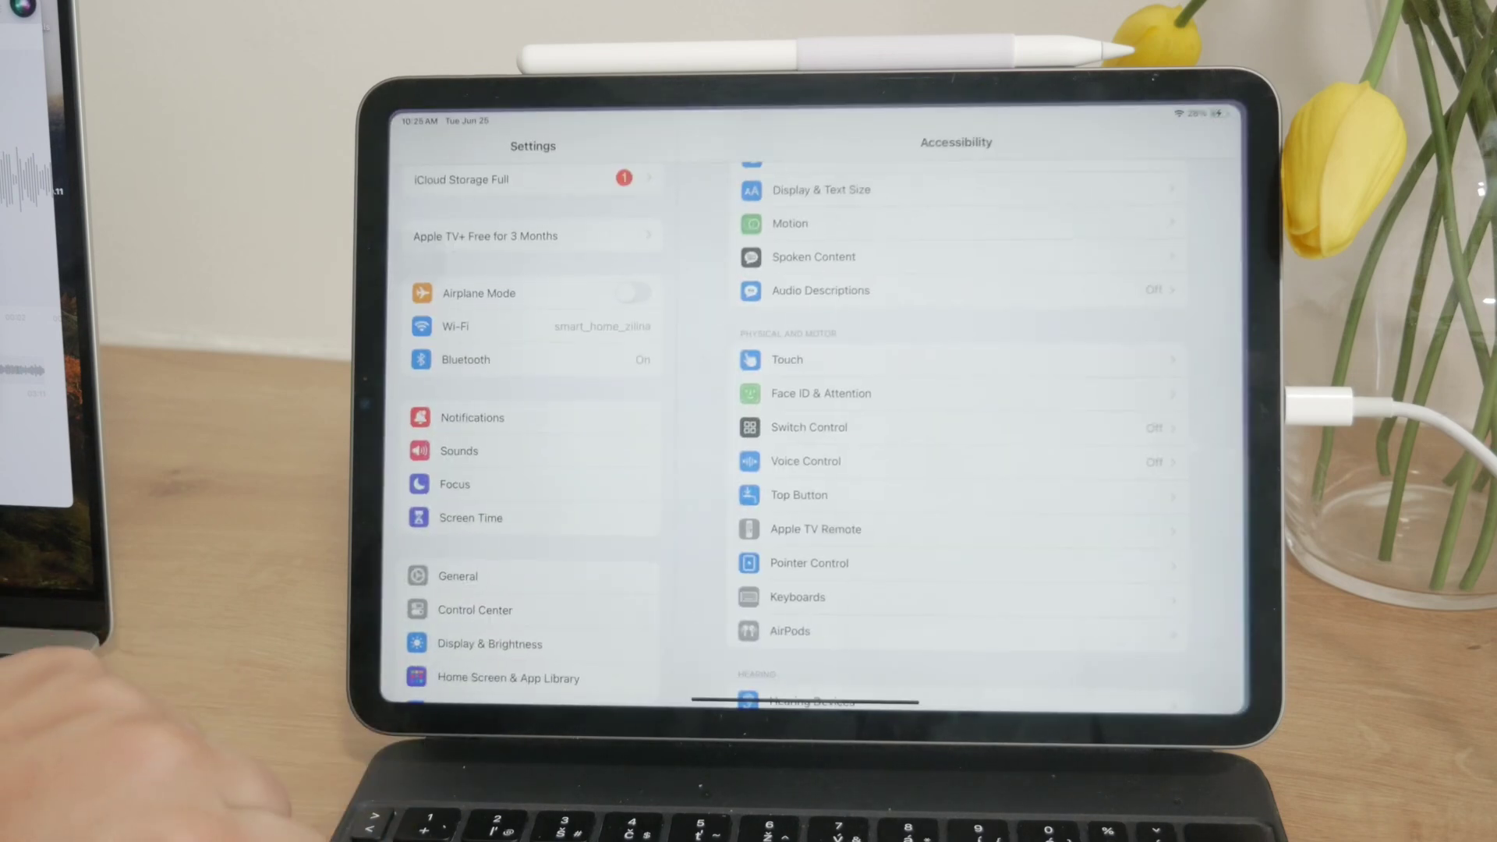
pyautogui.scroll(-2, 491, 561)
pyautogui.click(469, 612)
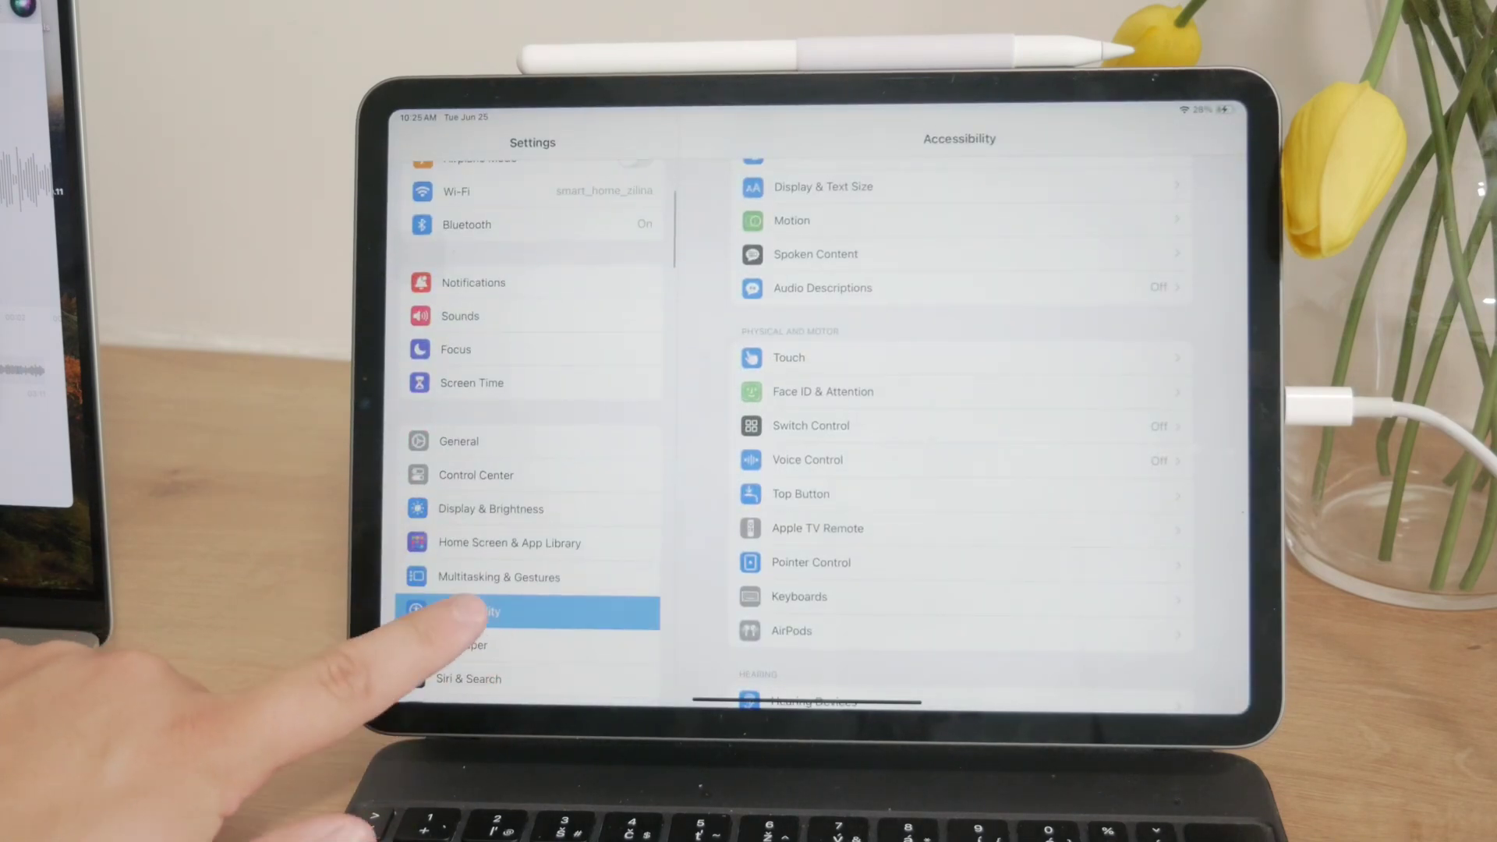
pyautogui.scroll(2, 714, 469)
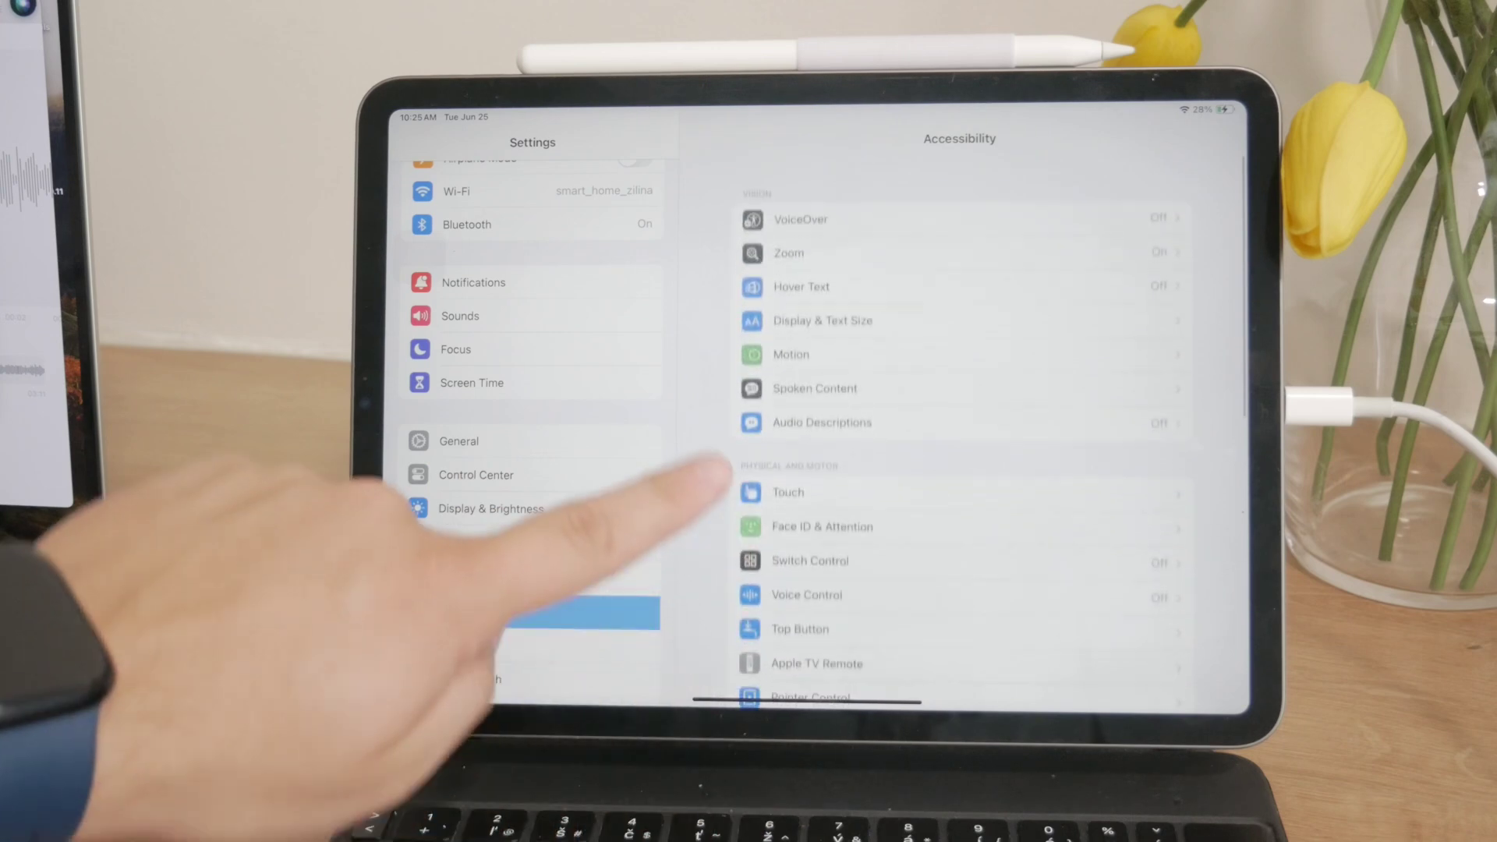
pyautogui.click(754, 319)
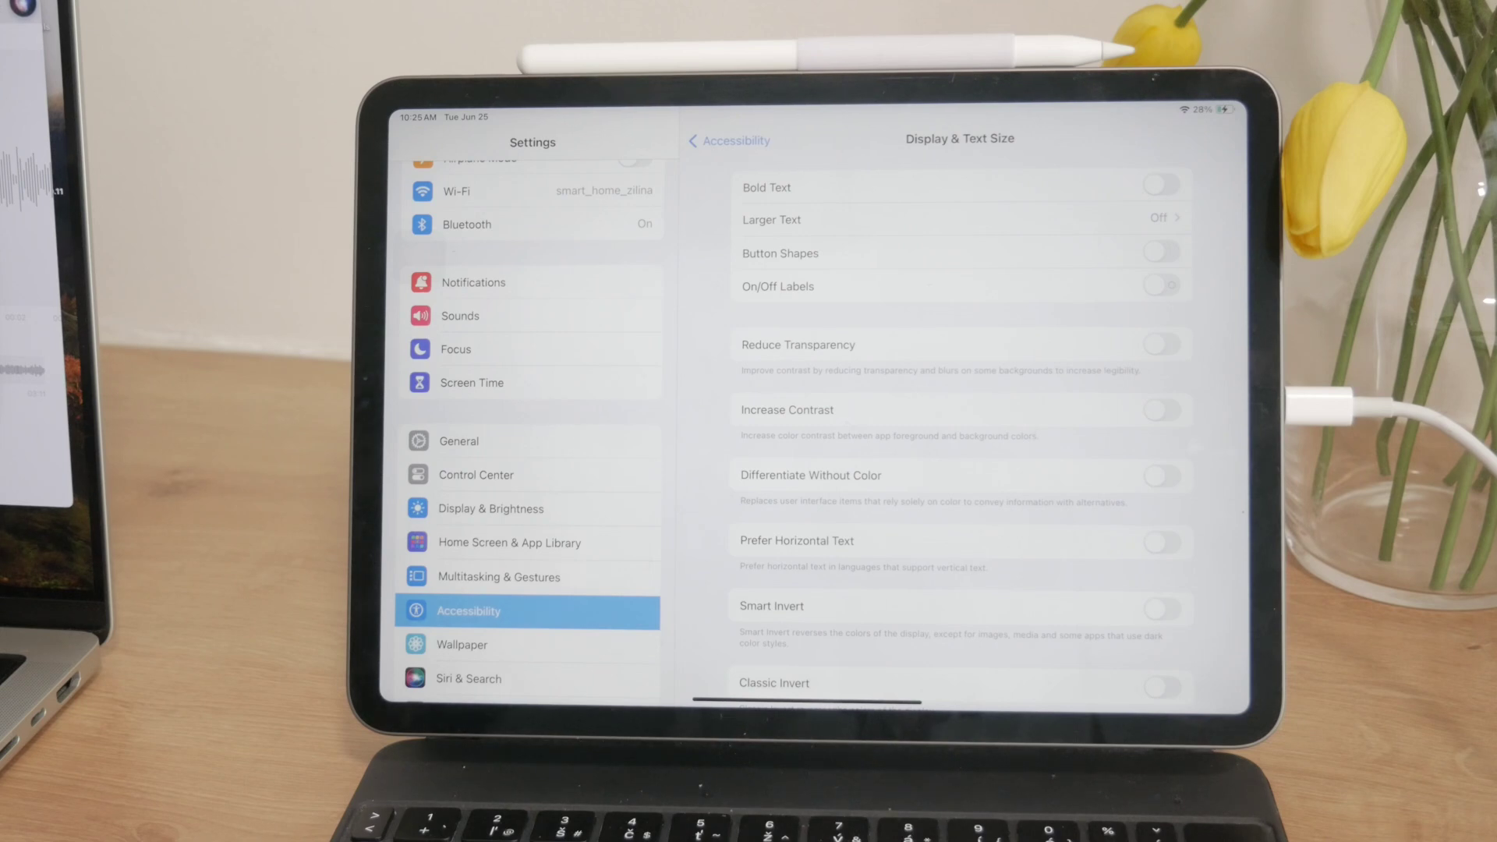
pyautogui.scroll(-3, 702, 562)
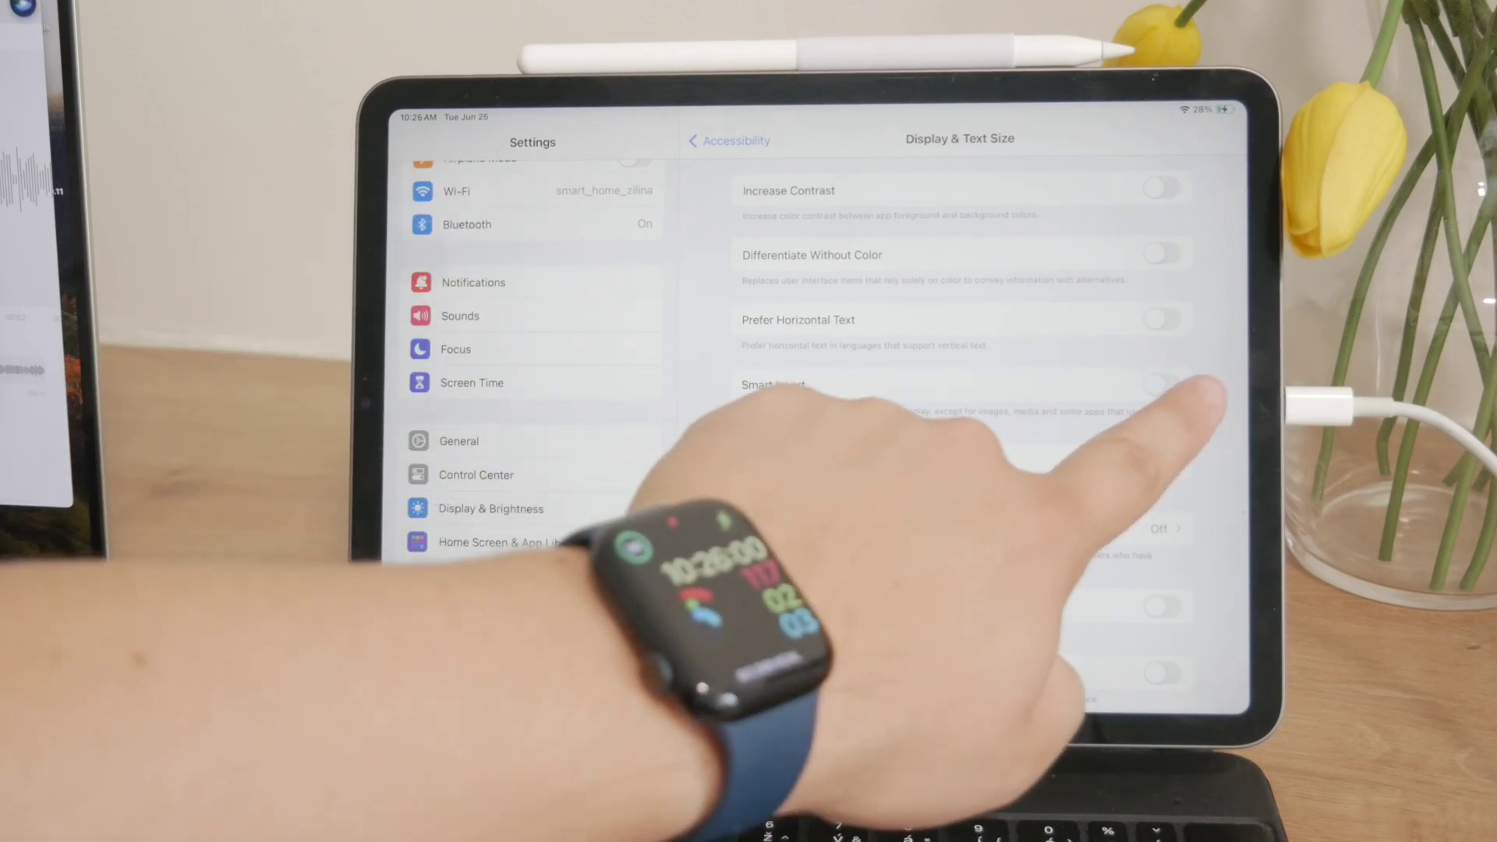
pyautogui.scroll(1, 1193, 392)
pyautogui.click(1164, 409)
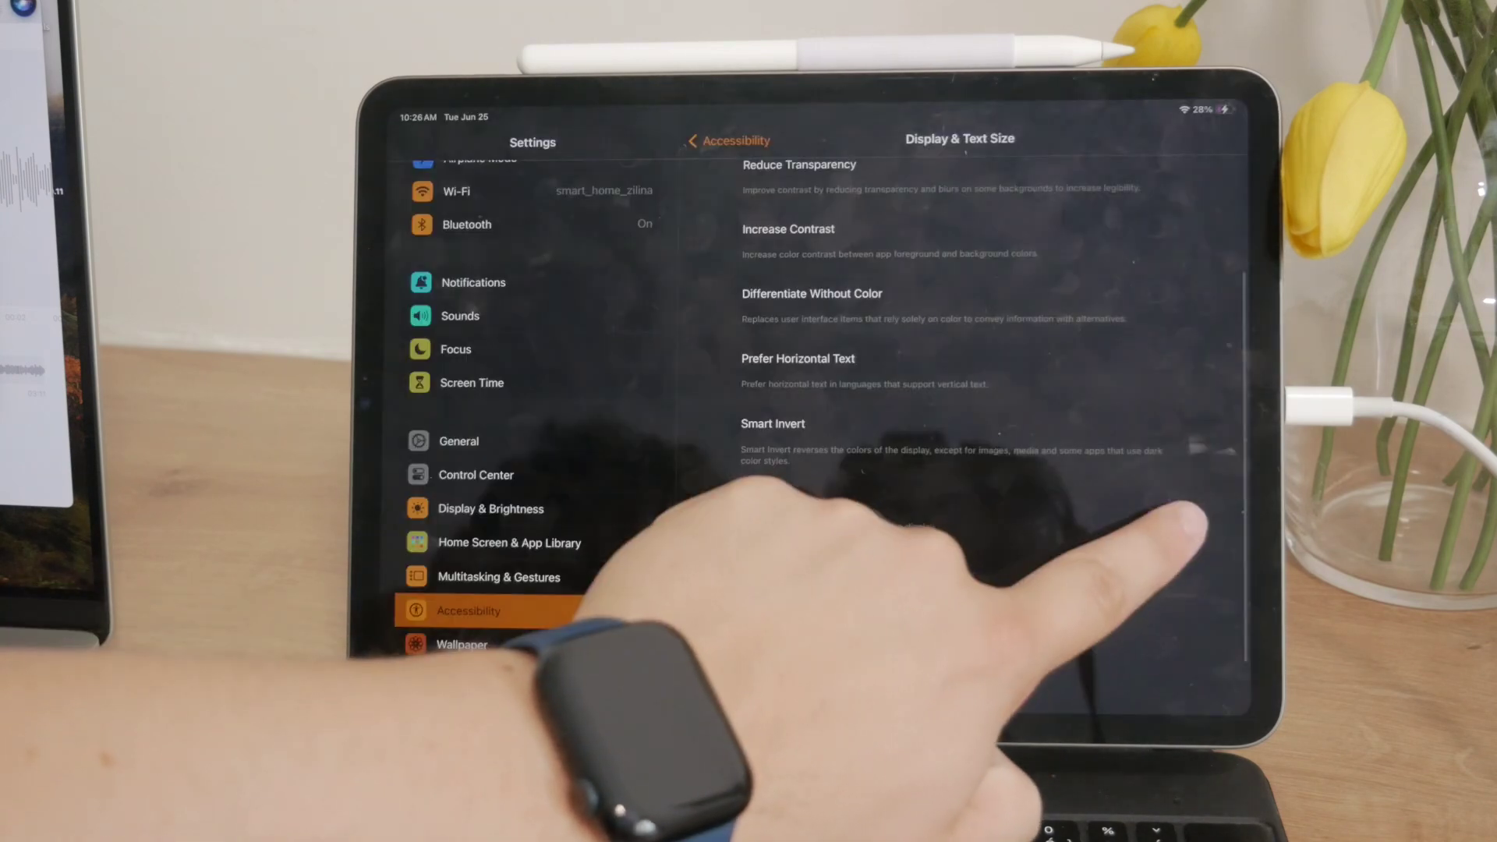
pyautogui.click(1164, 503)
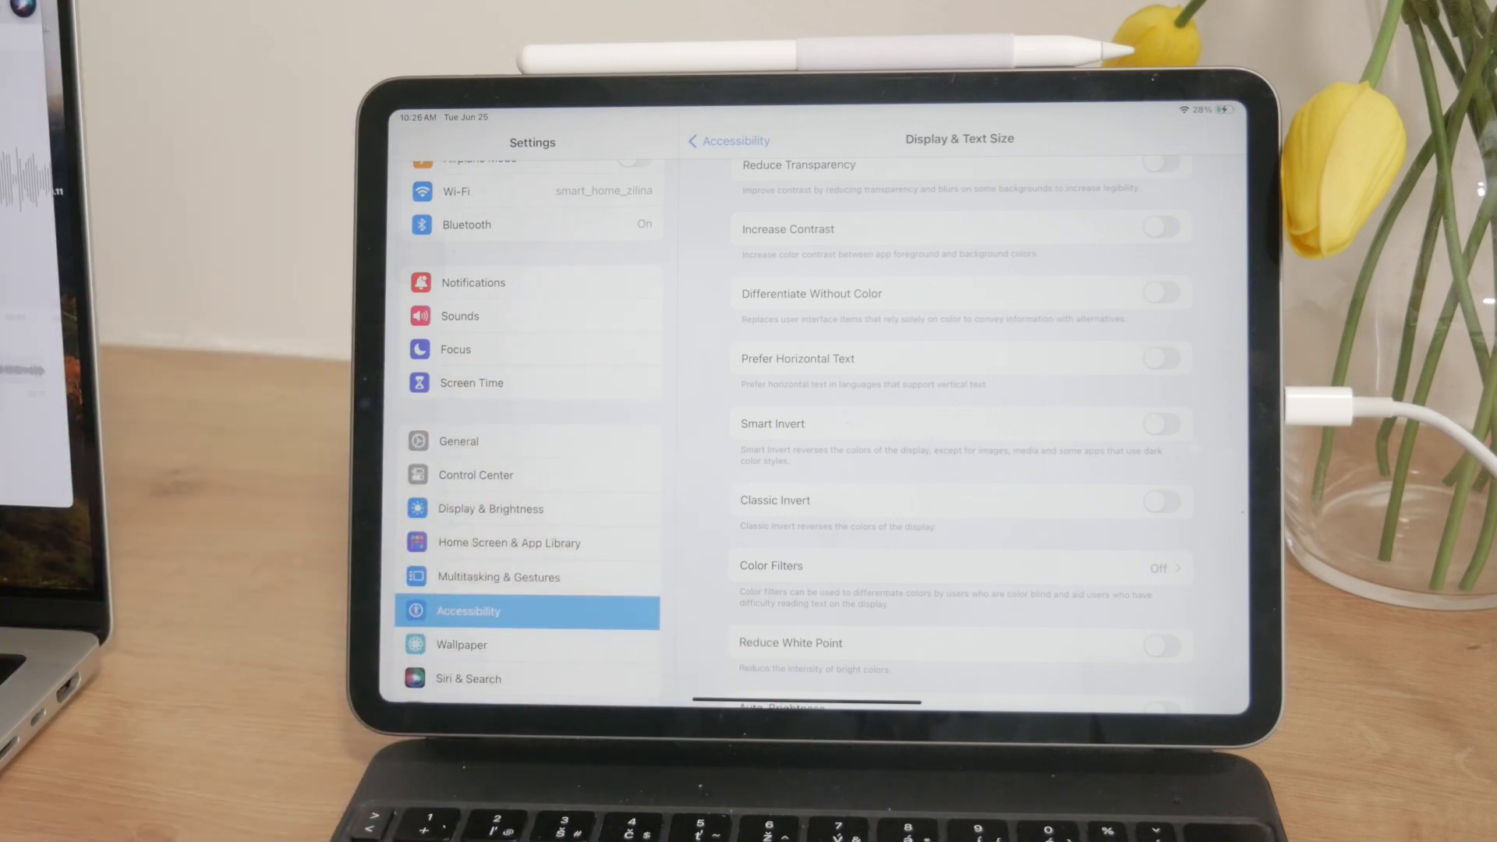
pyautogui.scroll(-2, 960, 434)
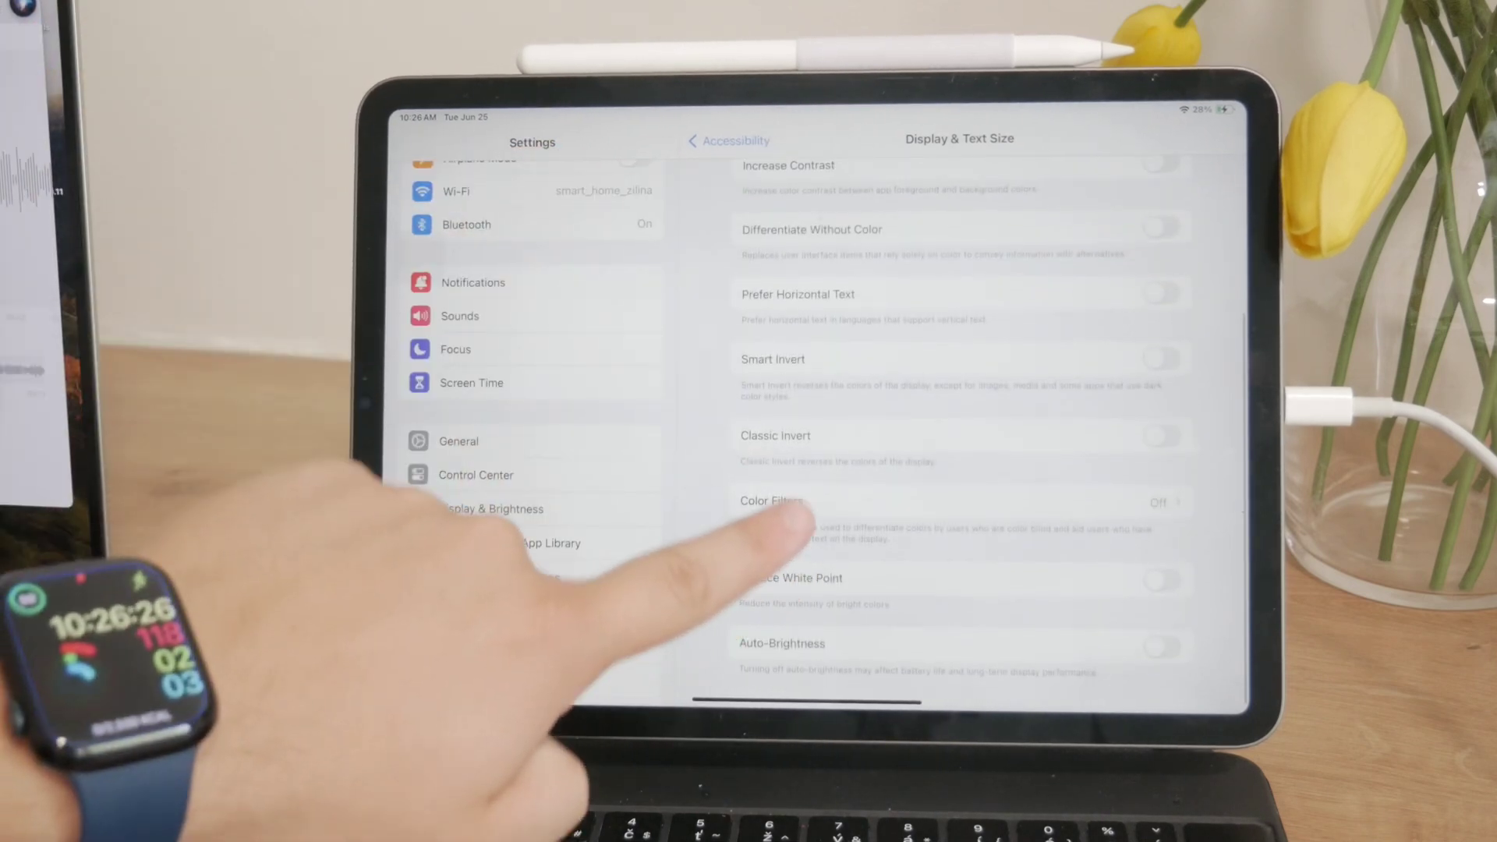
# - Open the Color Filters page, briefly leaving Settings and coming back
pyautogui.click(778, 501)
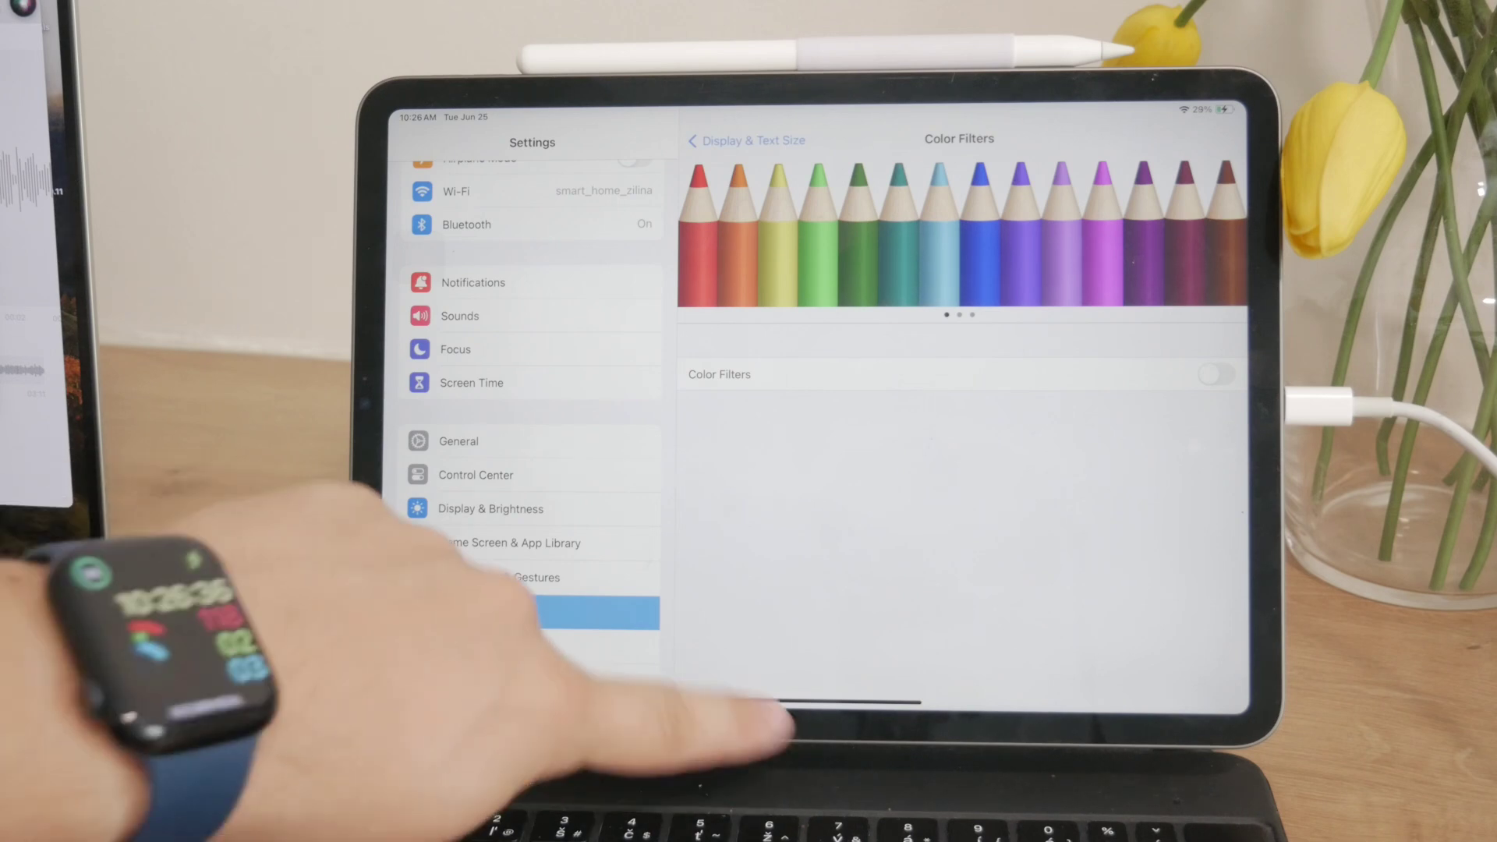
pyautogui.moveTo(784, 702); pyautogui.dragTo(620, 188)
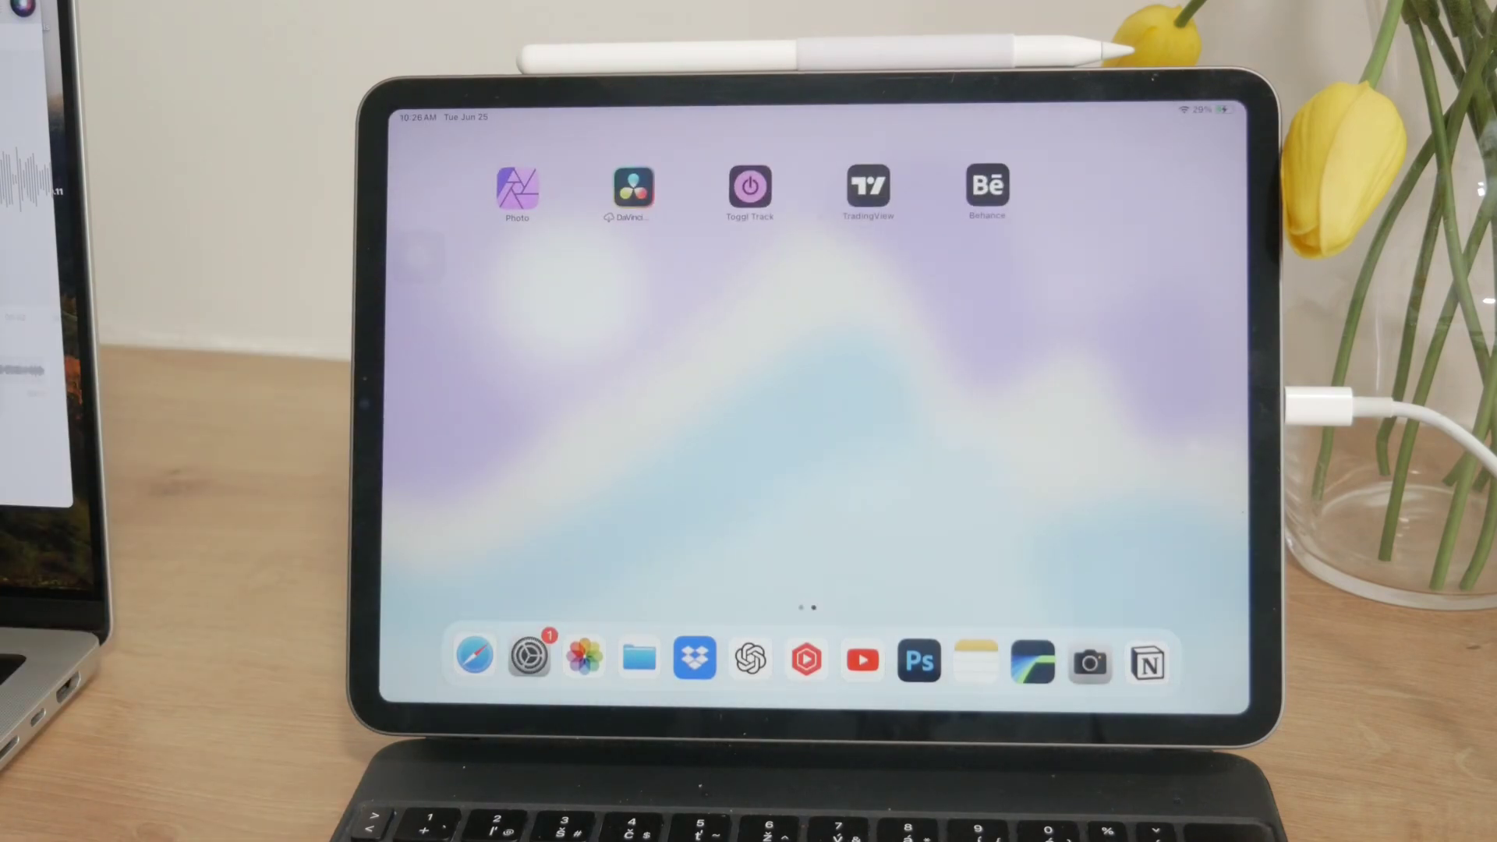
pyautogui.click(529, 658)
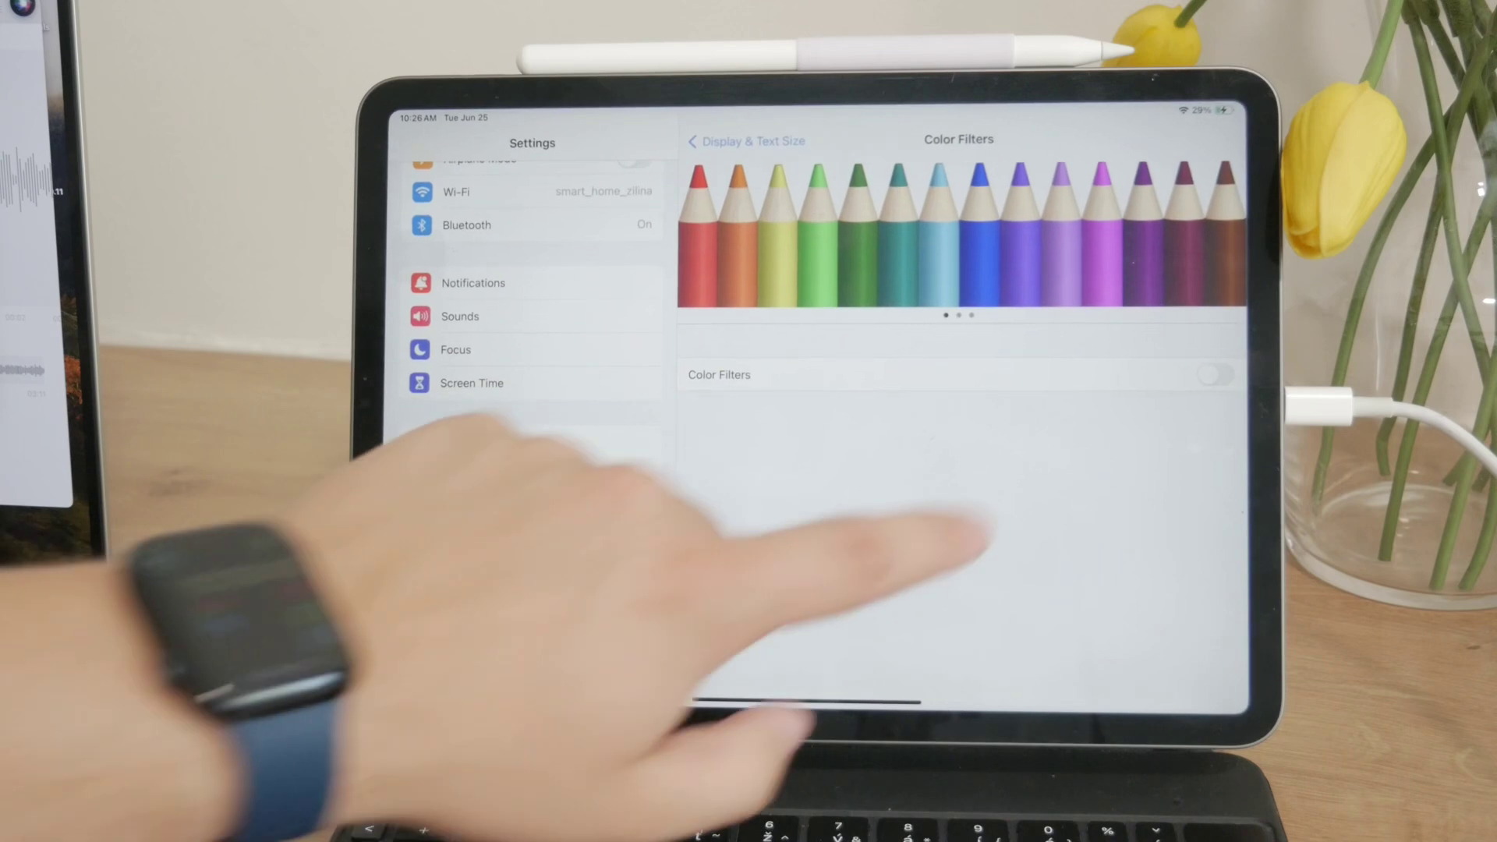
# - Enable Color Filters, lower tint intensity, shift hue to lavender, choose Green/Red, then disable
pyautogui.click(1229, 375)
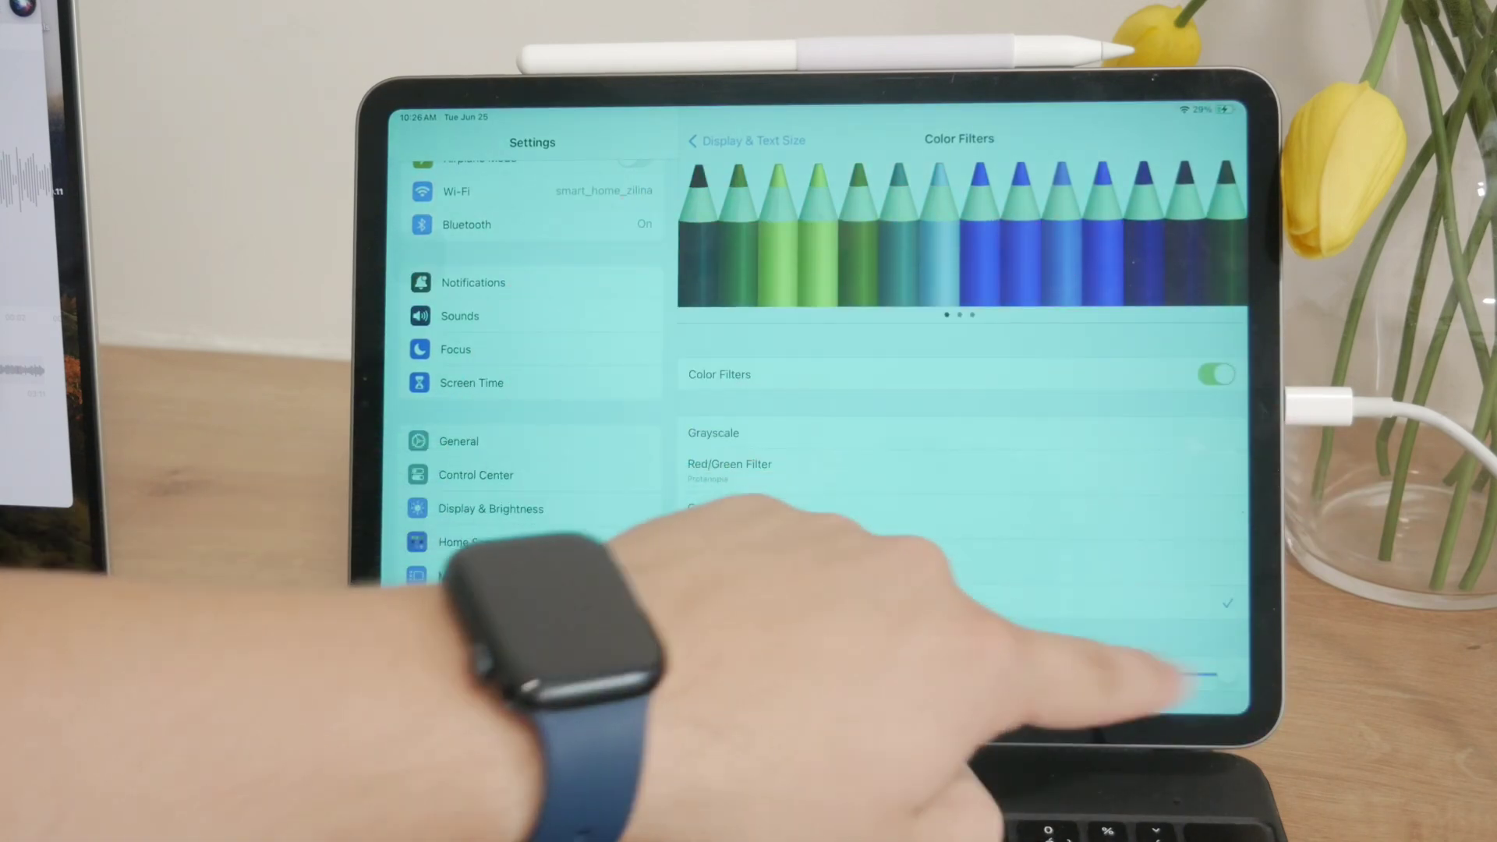
pyautogui.moveTo(1169, 668); pyautogui.dragTo(1171, 514)
pyautogui.moveTo(1222, 581); pyautogui.dragTo(866, 585)
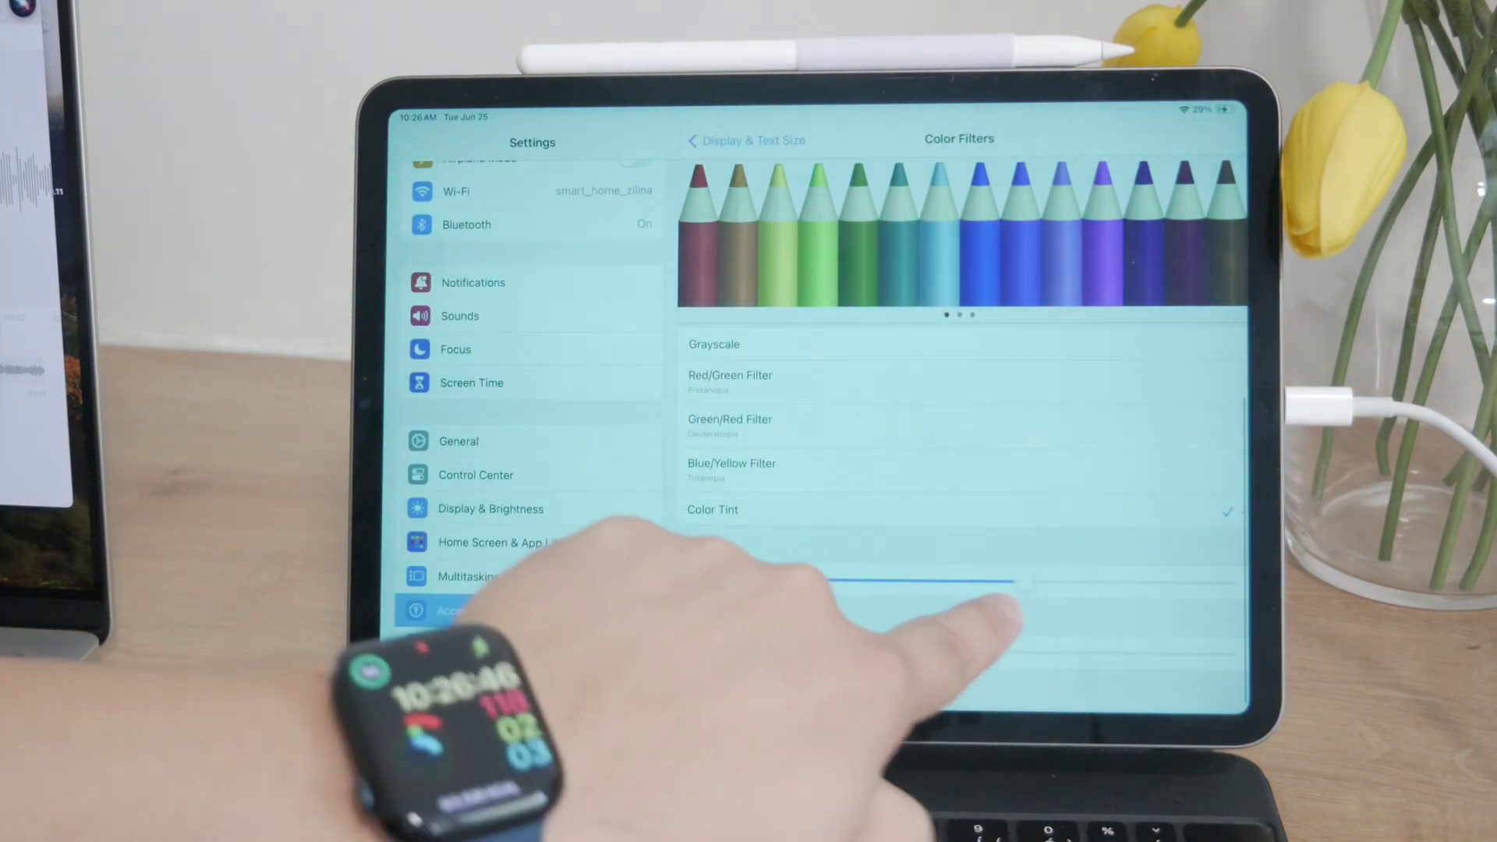
pyautogui.moveTo(957, 652); pyautogui.dragTo(1078, 656)
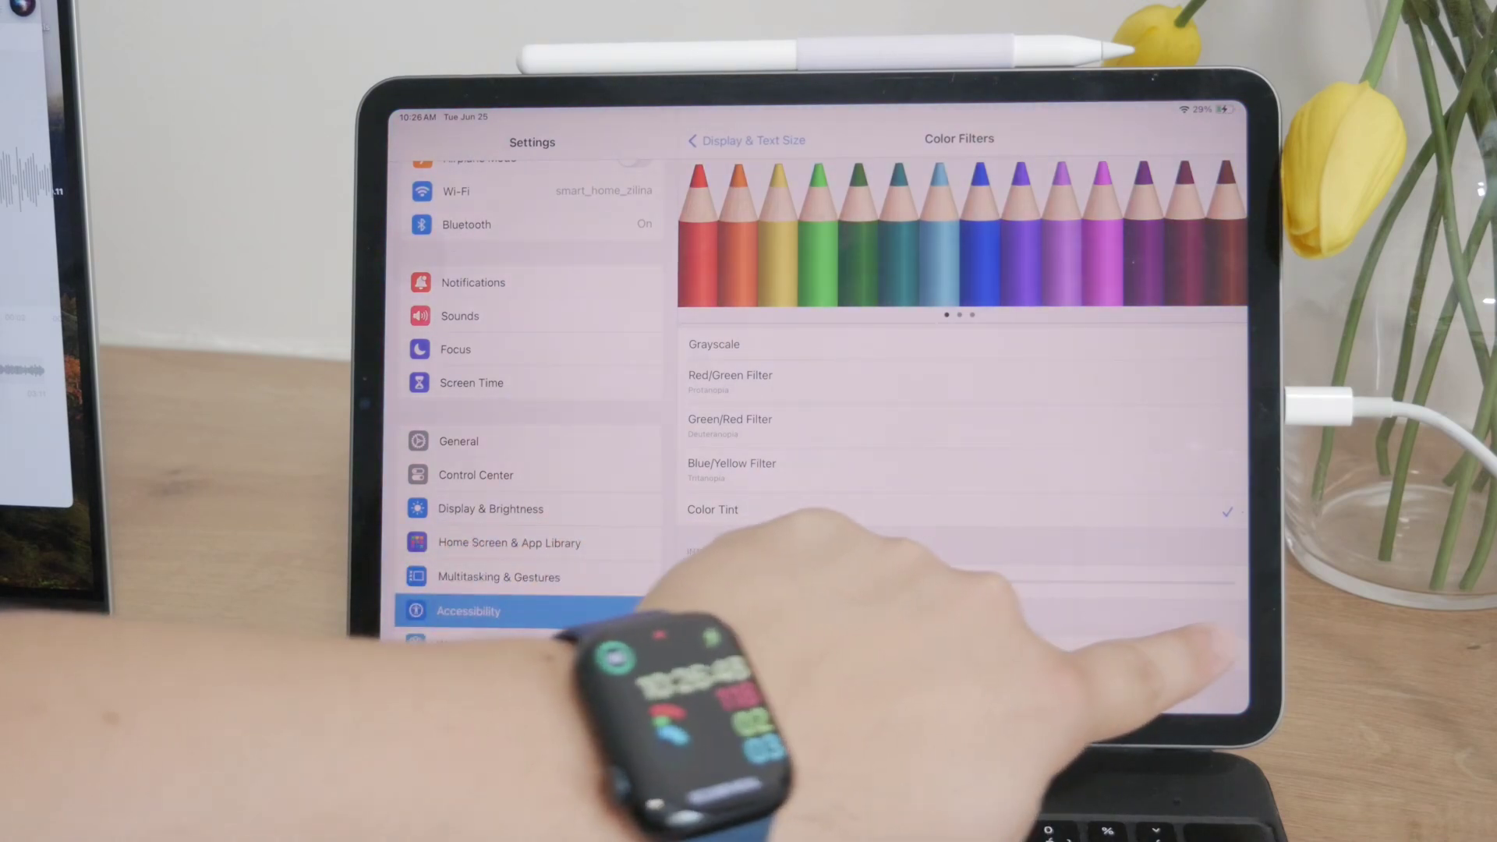
pyautogui.scroll(2, 901, 585)
pyautogui.click(730, 509)
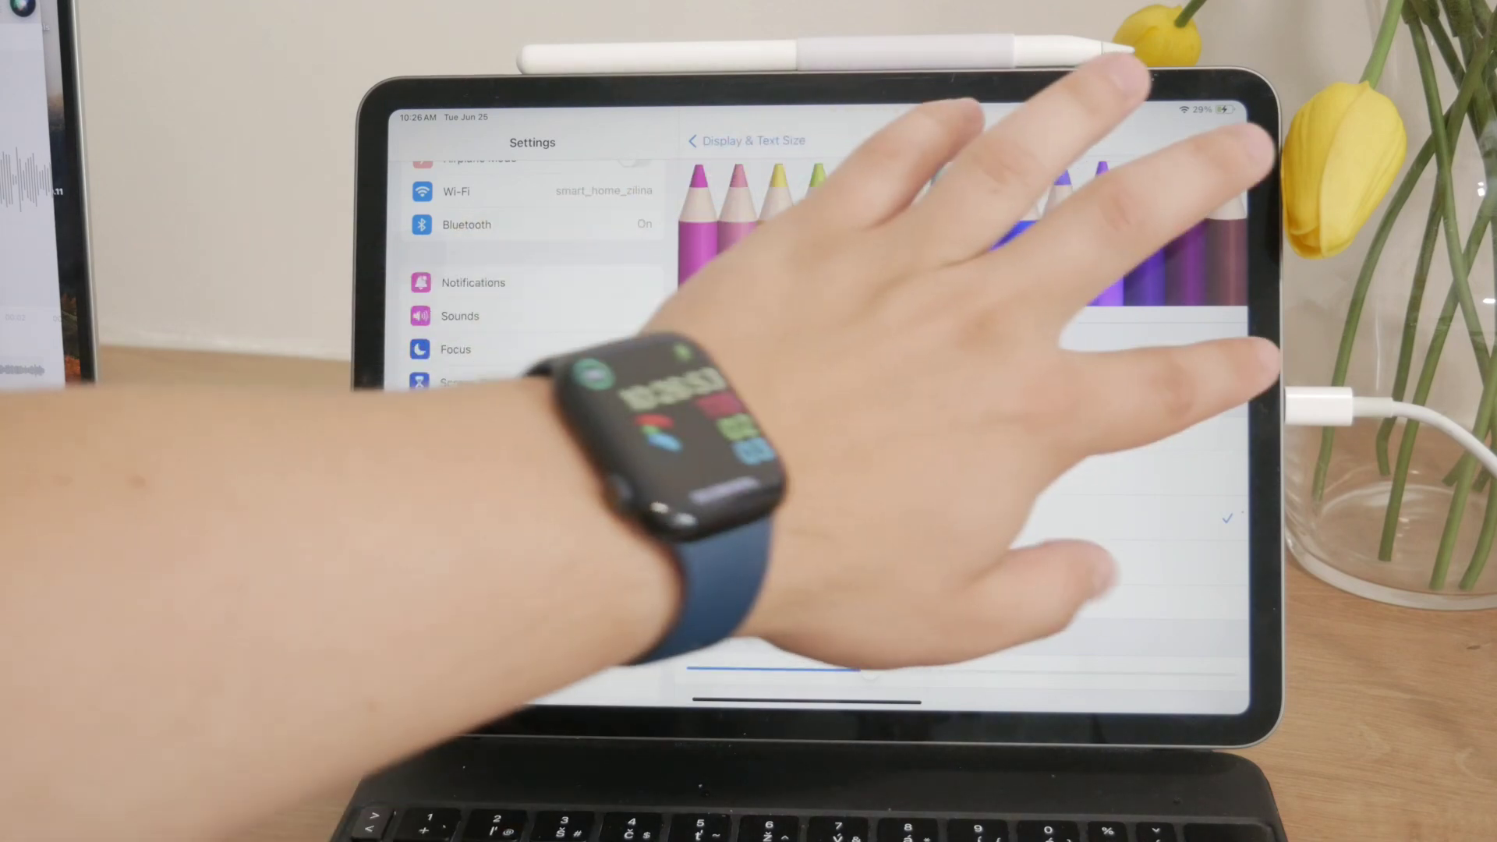
pyautogui.click(1216, 374)
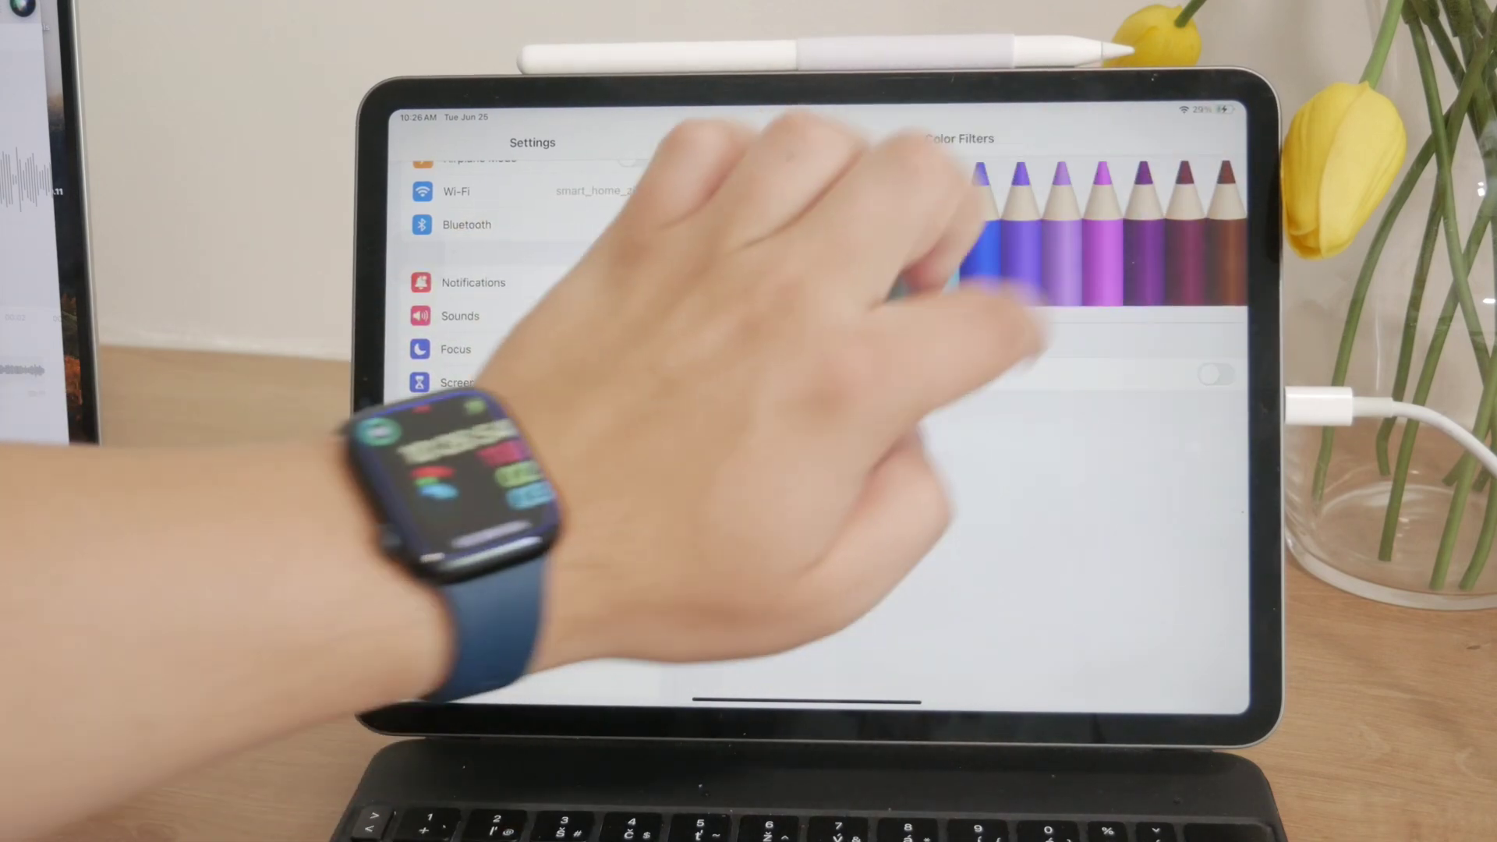
pyautogui.moveTo(807, 702); pyautogui.dragTo(807, 410)
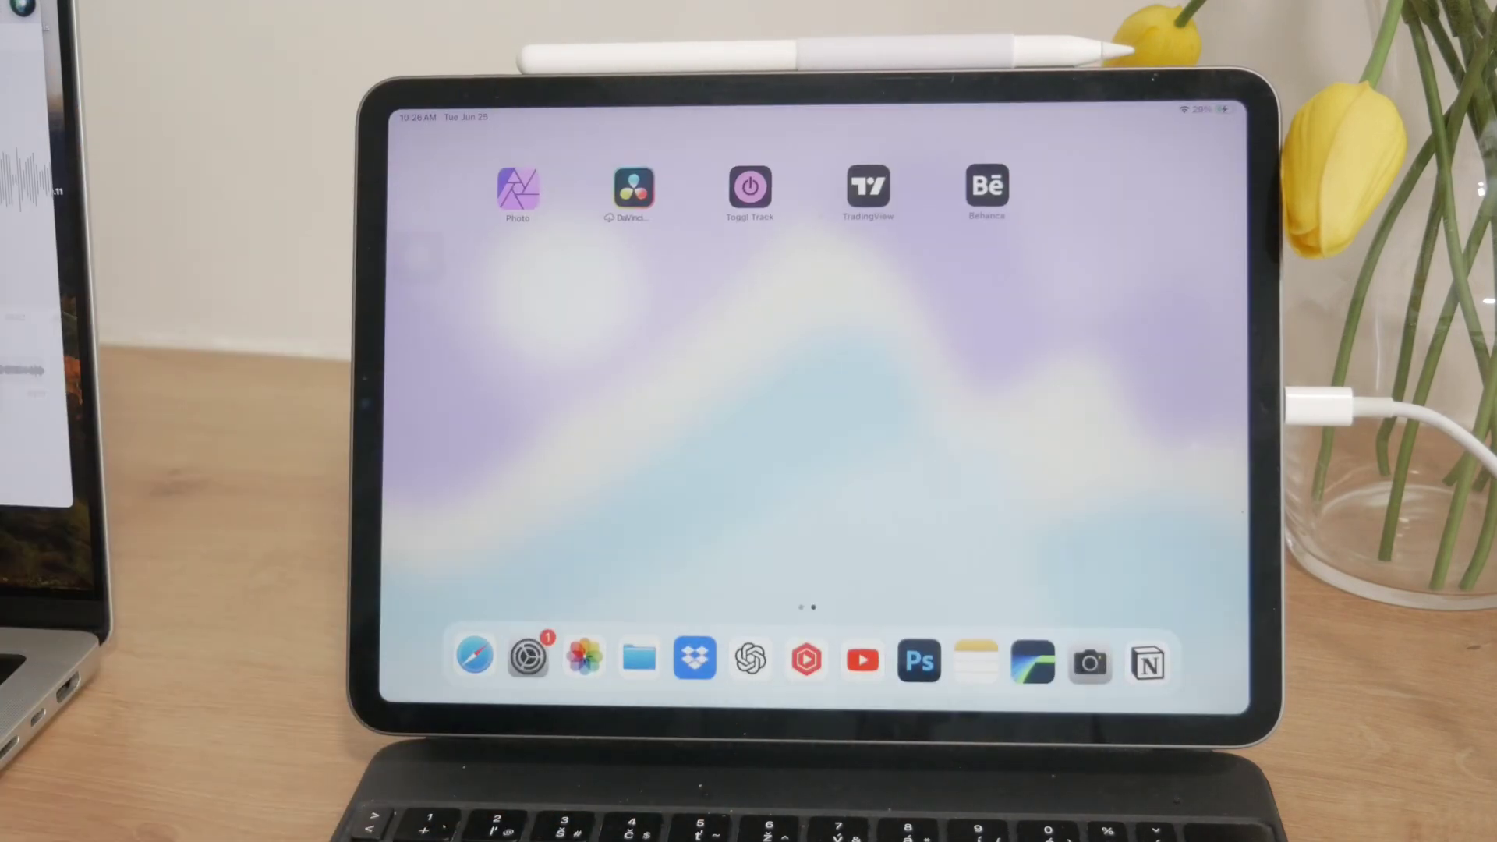